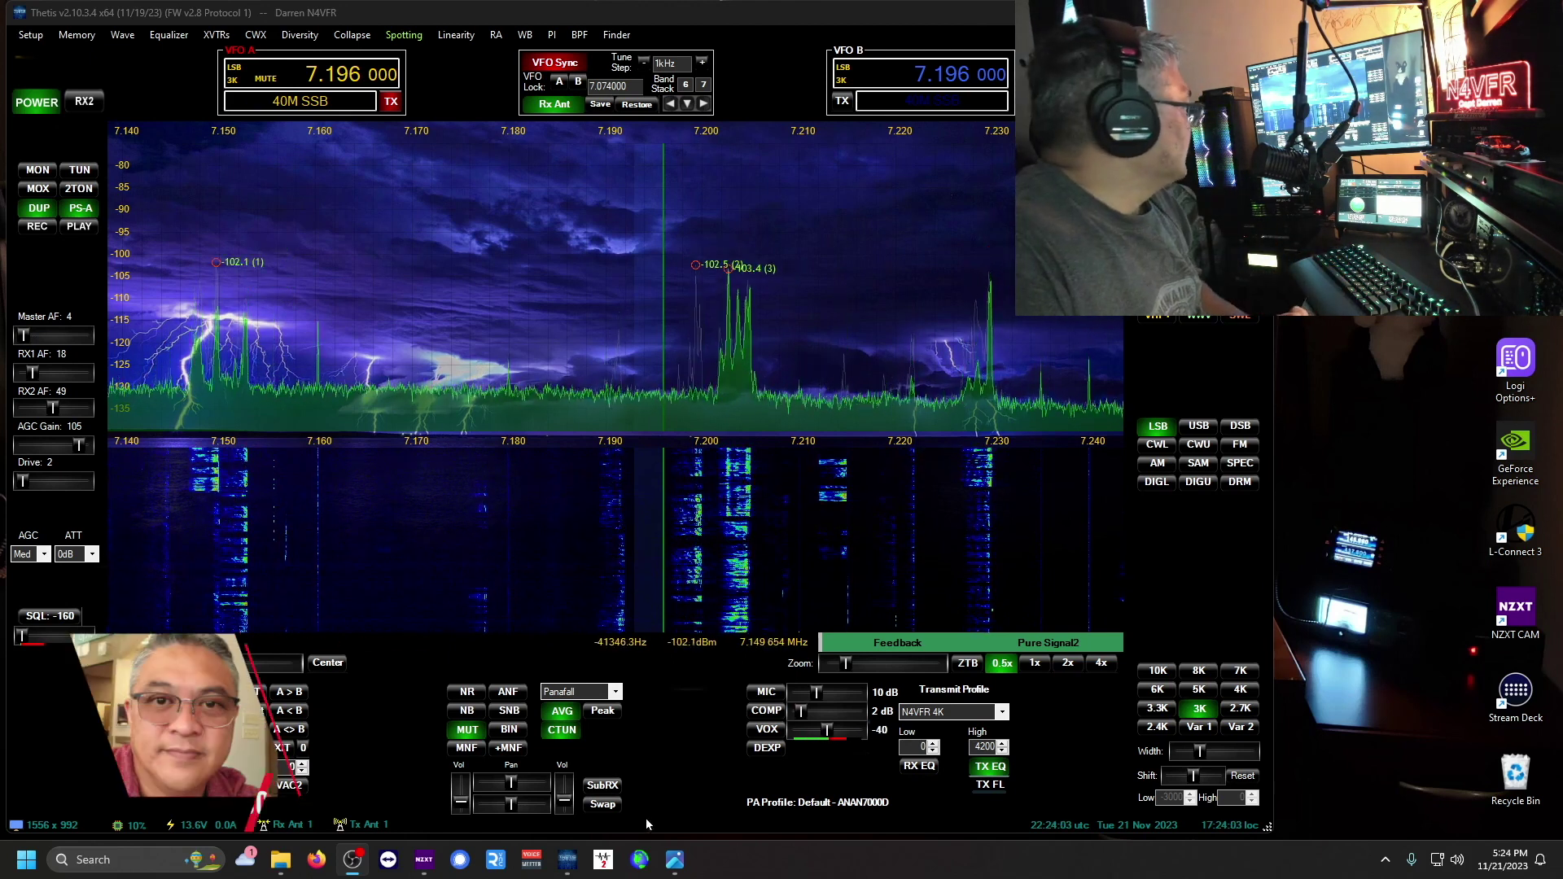
- Open the radio setup and show the ADC assignments for both protocols
{"action": "left_click", "coordinate": [674, 860]}
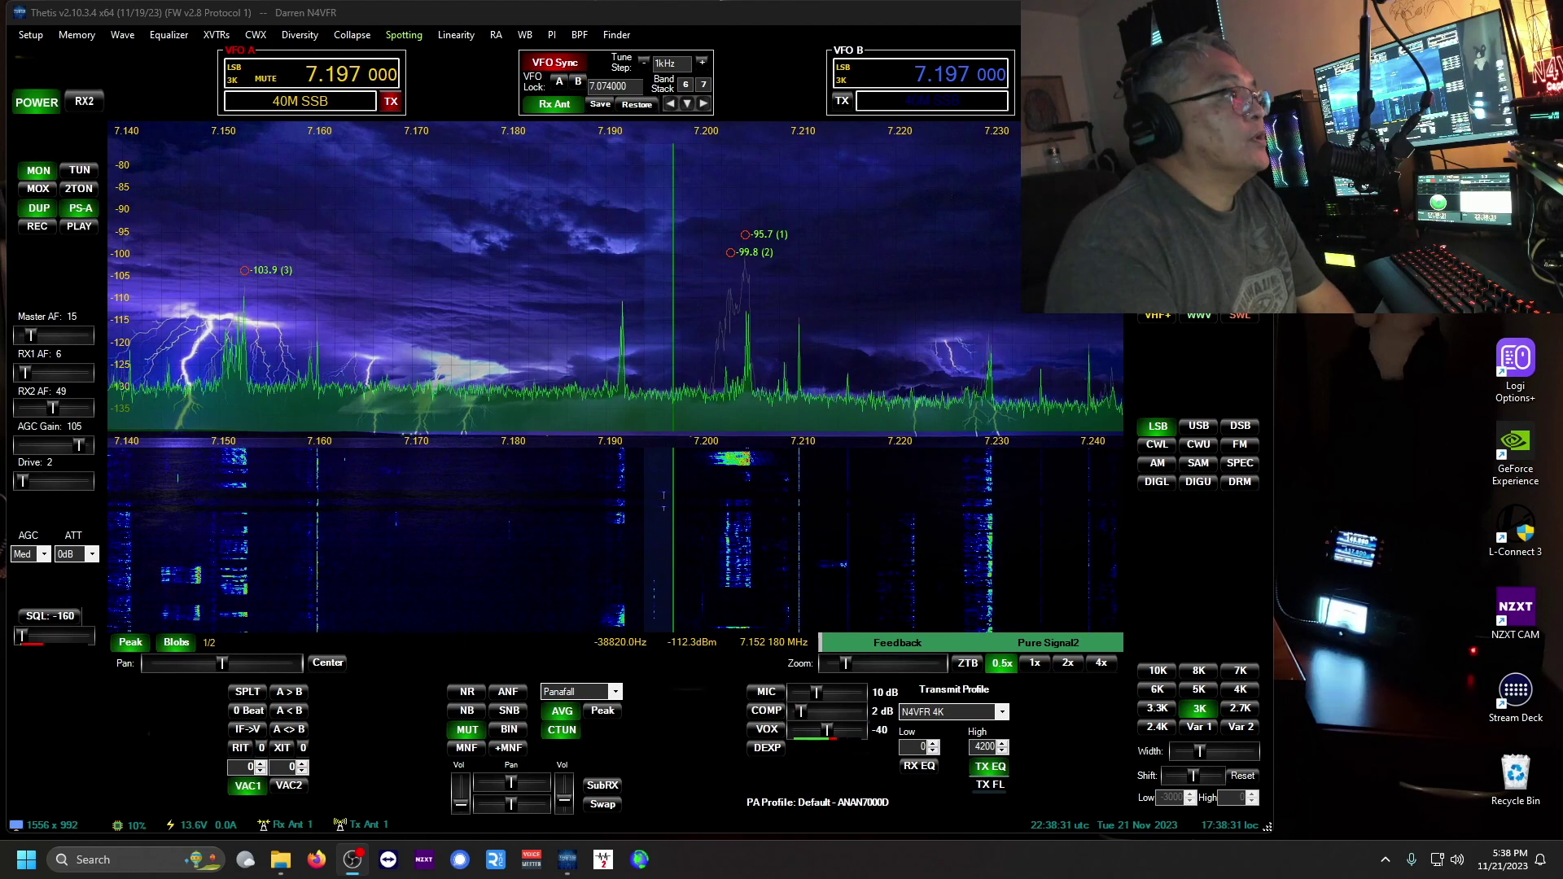
{"action": "left_click", "coordinate": [31, 34]}
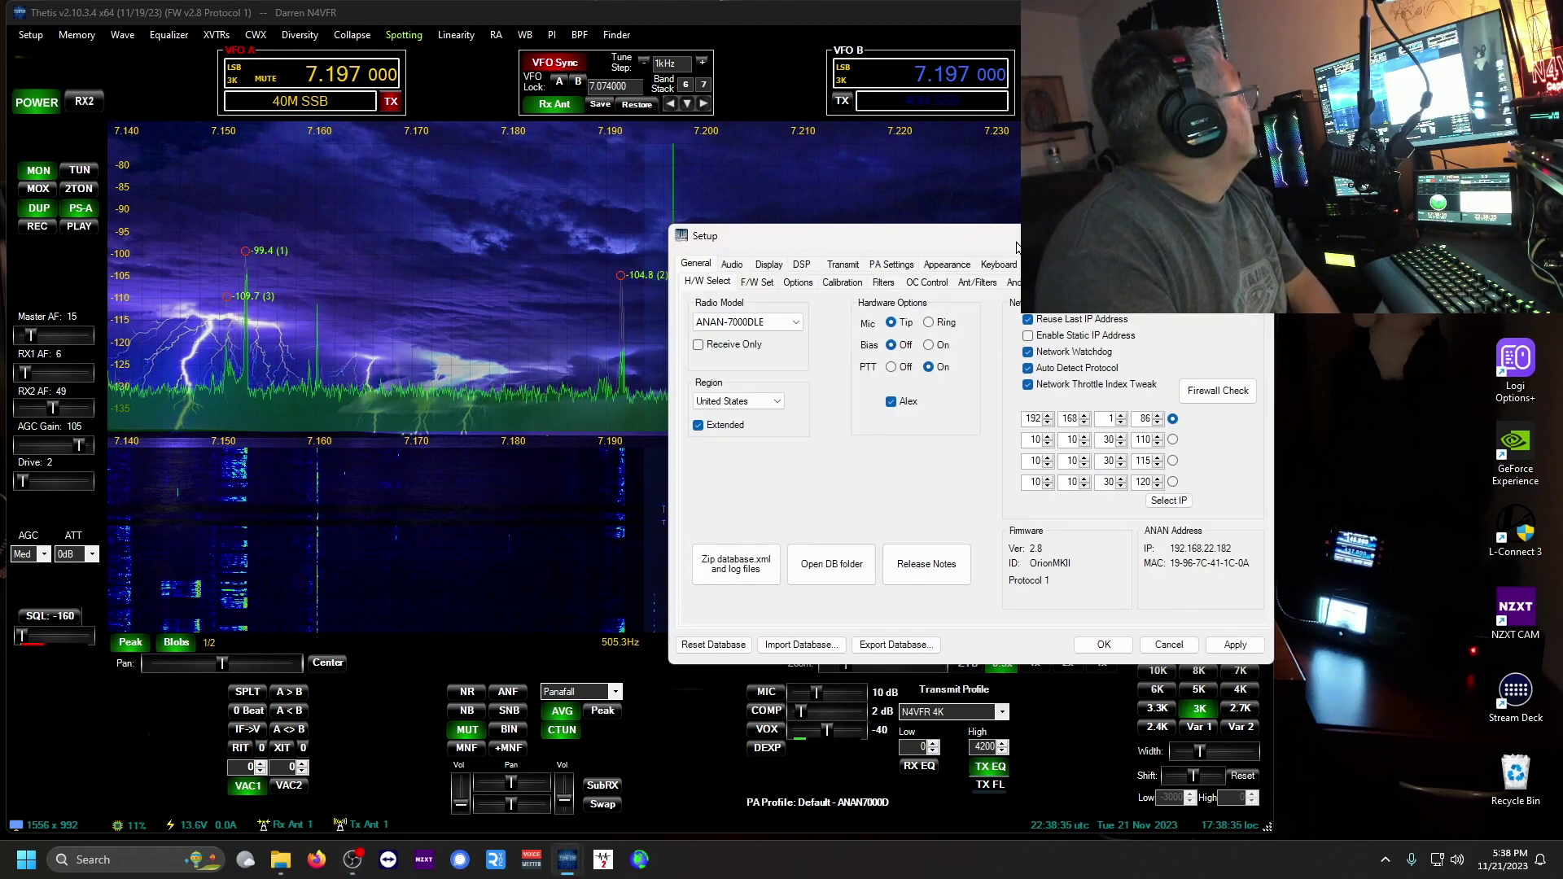
{"action": "left_click_drag", "start_coordinate": [1020, 241], "coordinate": [765, 181]}
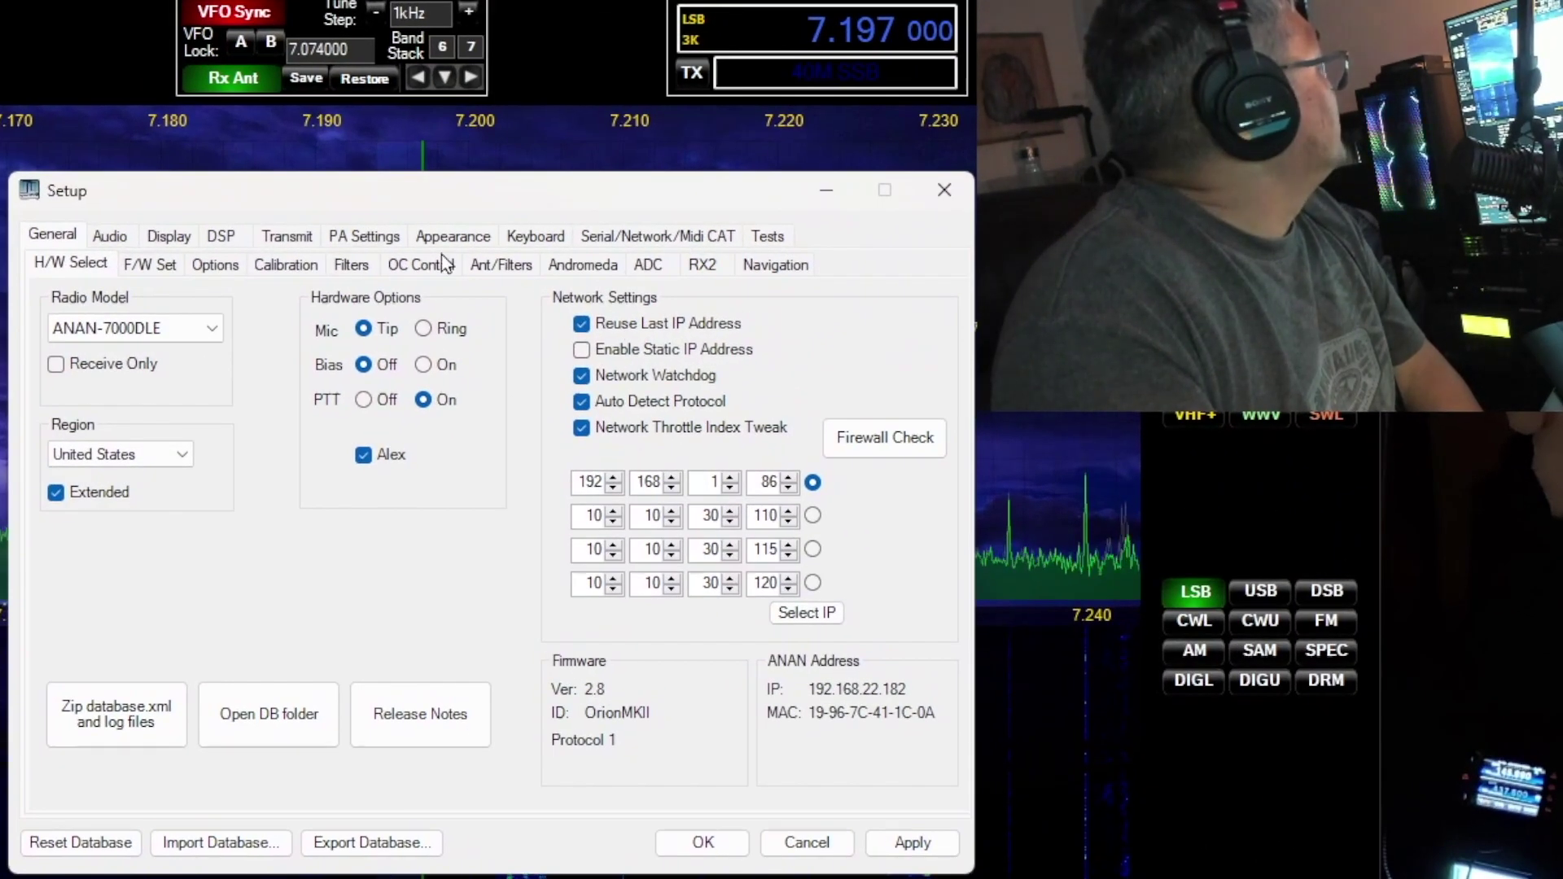
{"action": "left_click", "coordinate": [648, 269]}
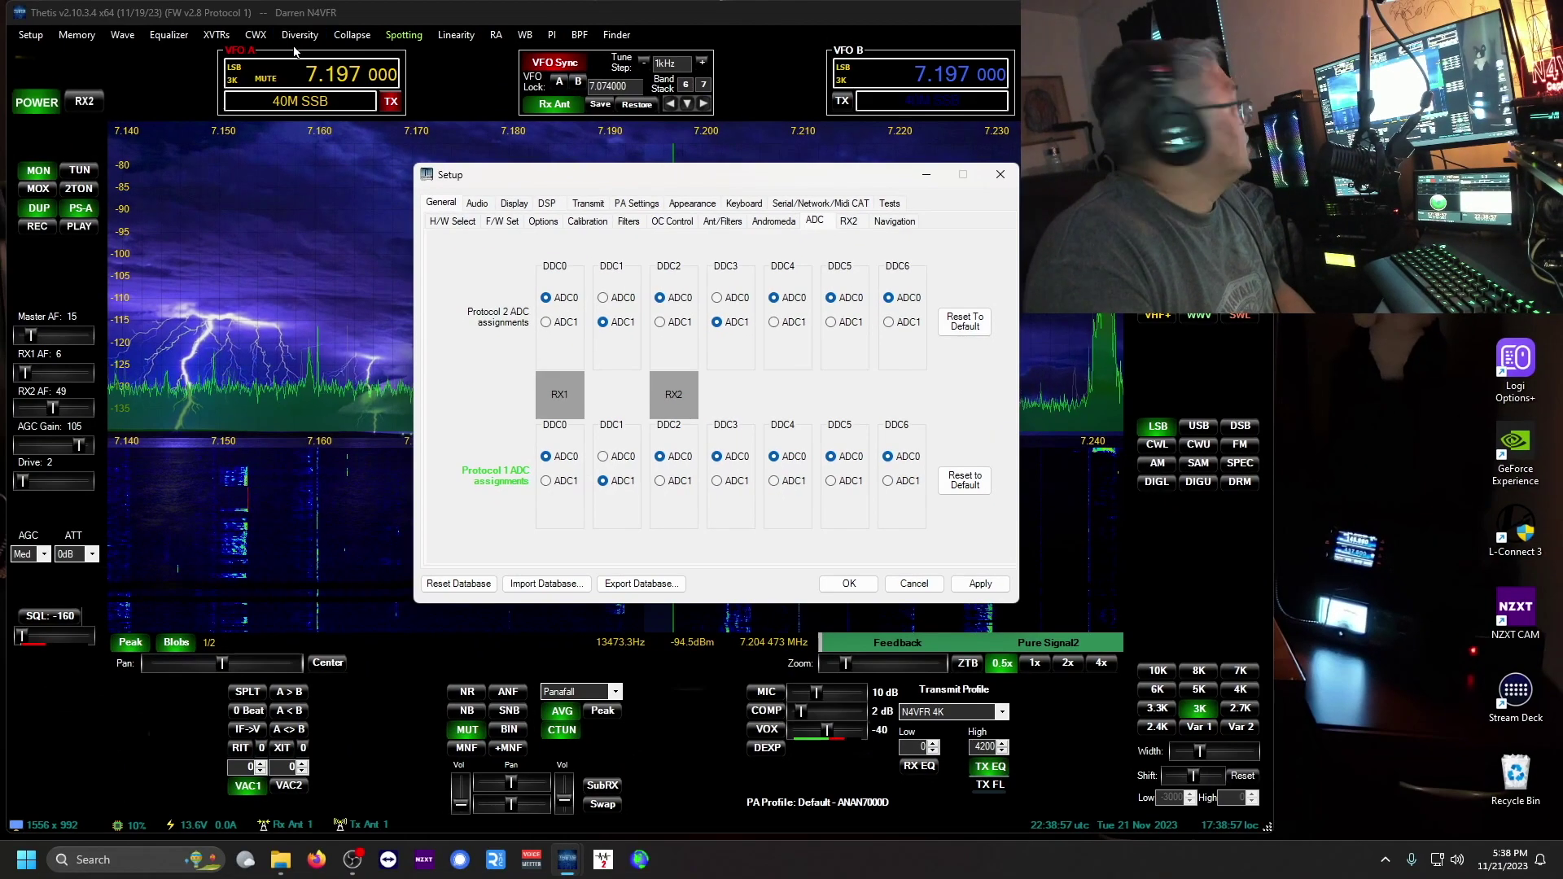
- Switch diversity on and off to check its effect on the Protocol 1 ADC assignments, then view the RX2 setup options
{"action": "left_click", "coordinate": [300, 35]}
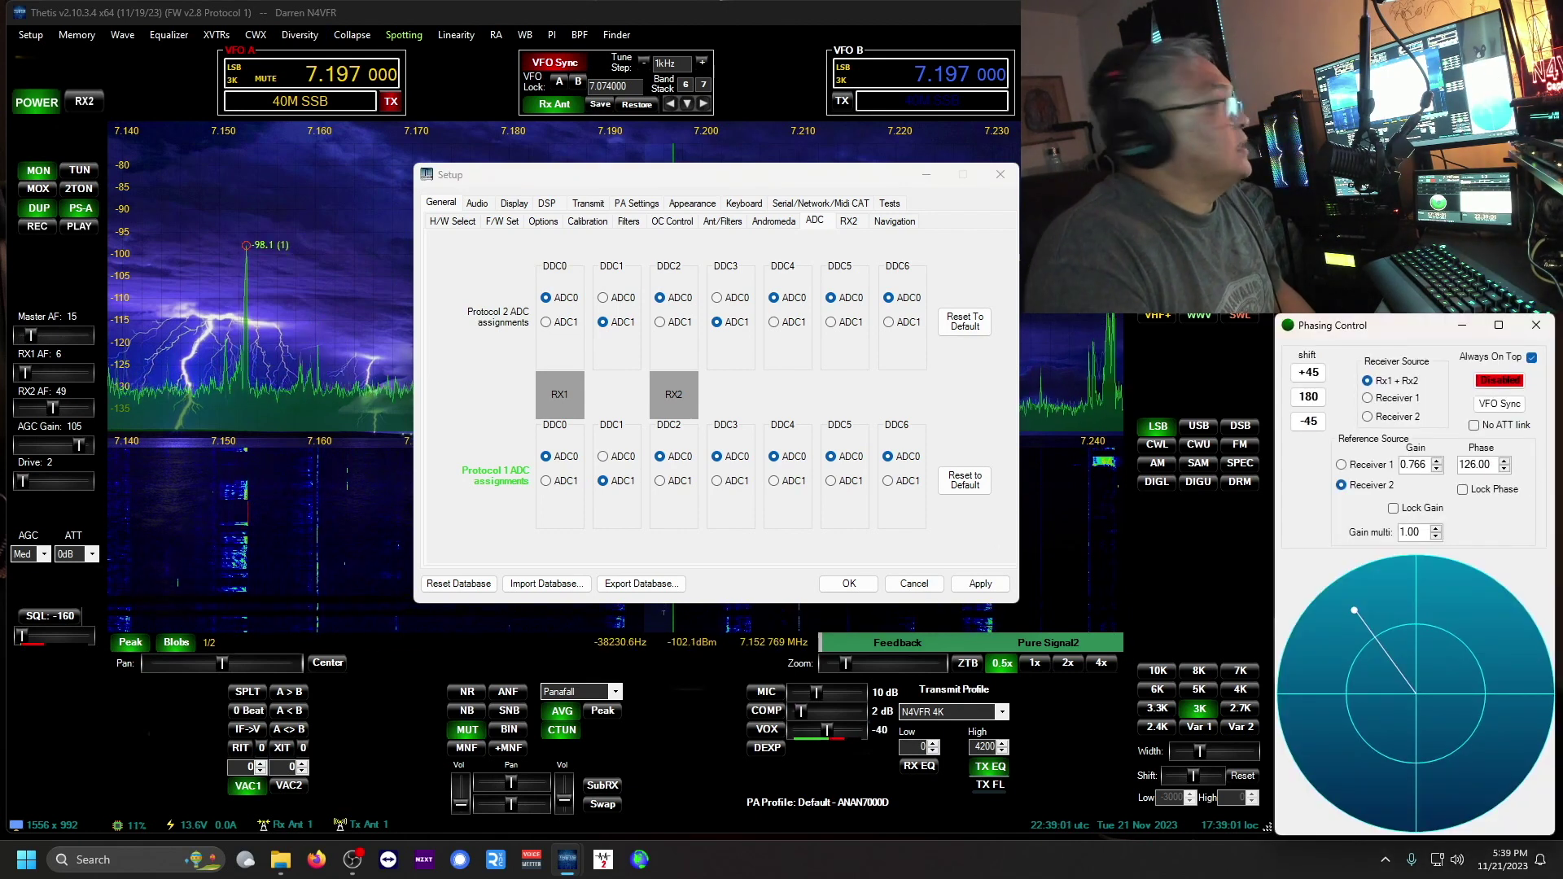
{"action": "left_click", "coordinate": [1499, 382]}
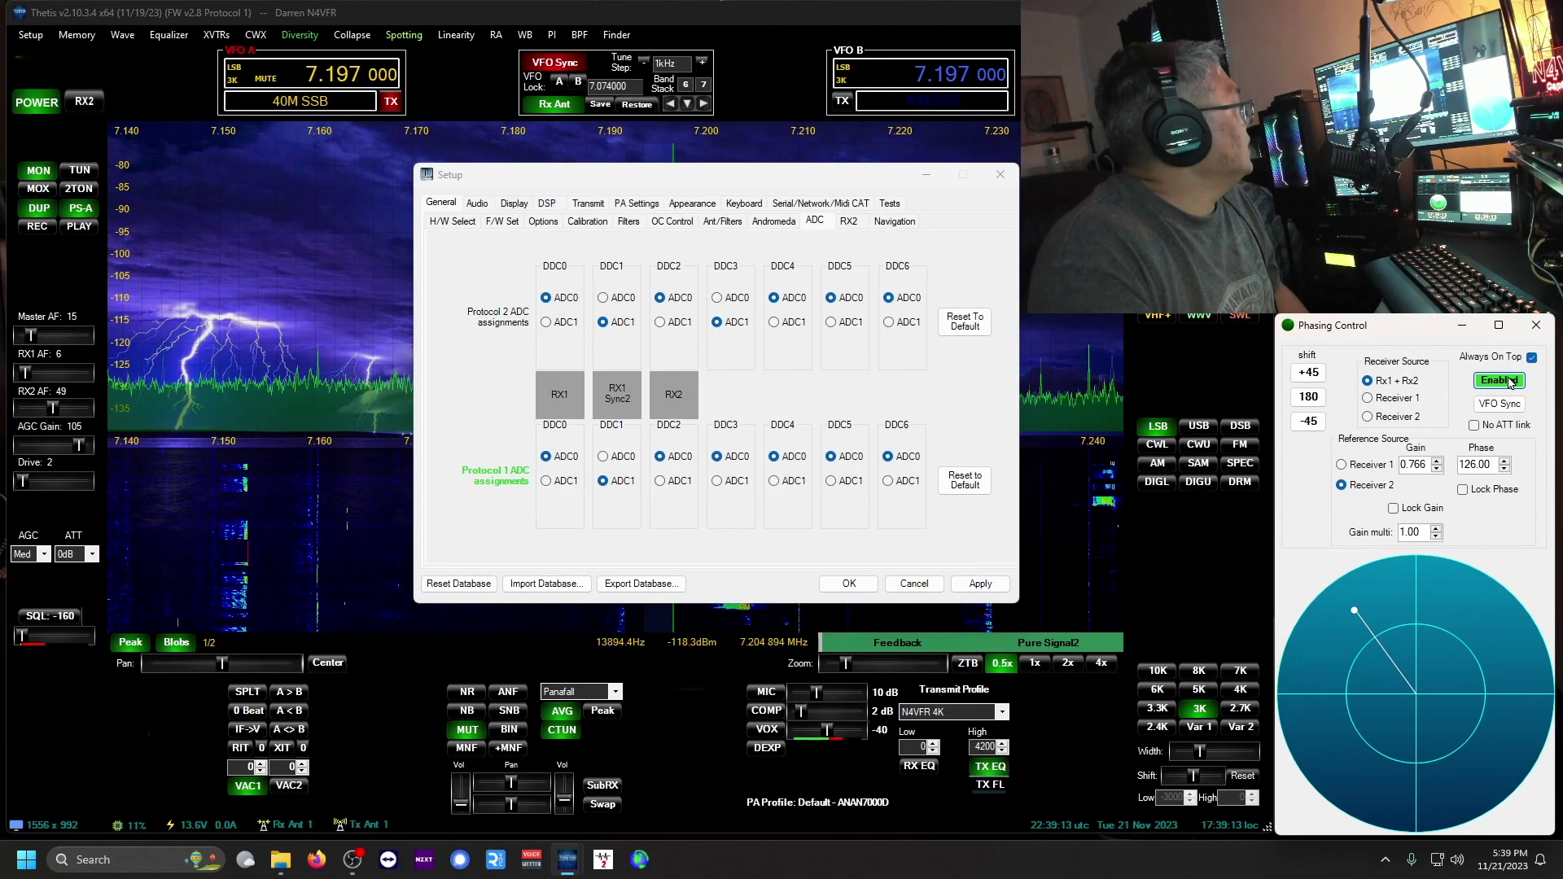
{"action": "left_click", "coordinate": [1500, 380]}
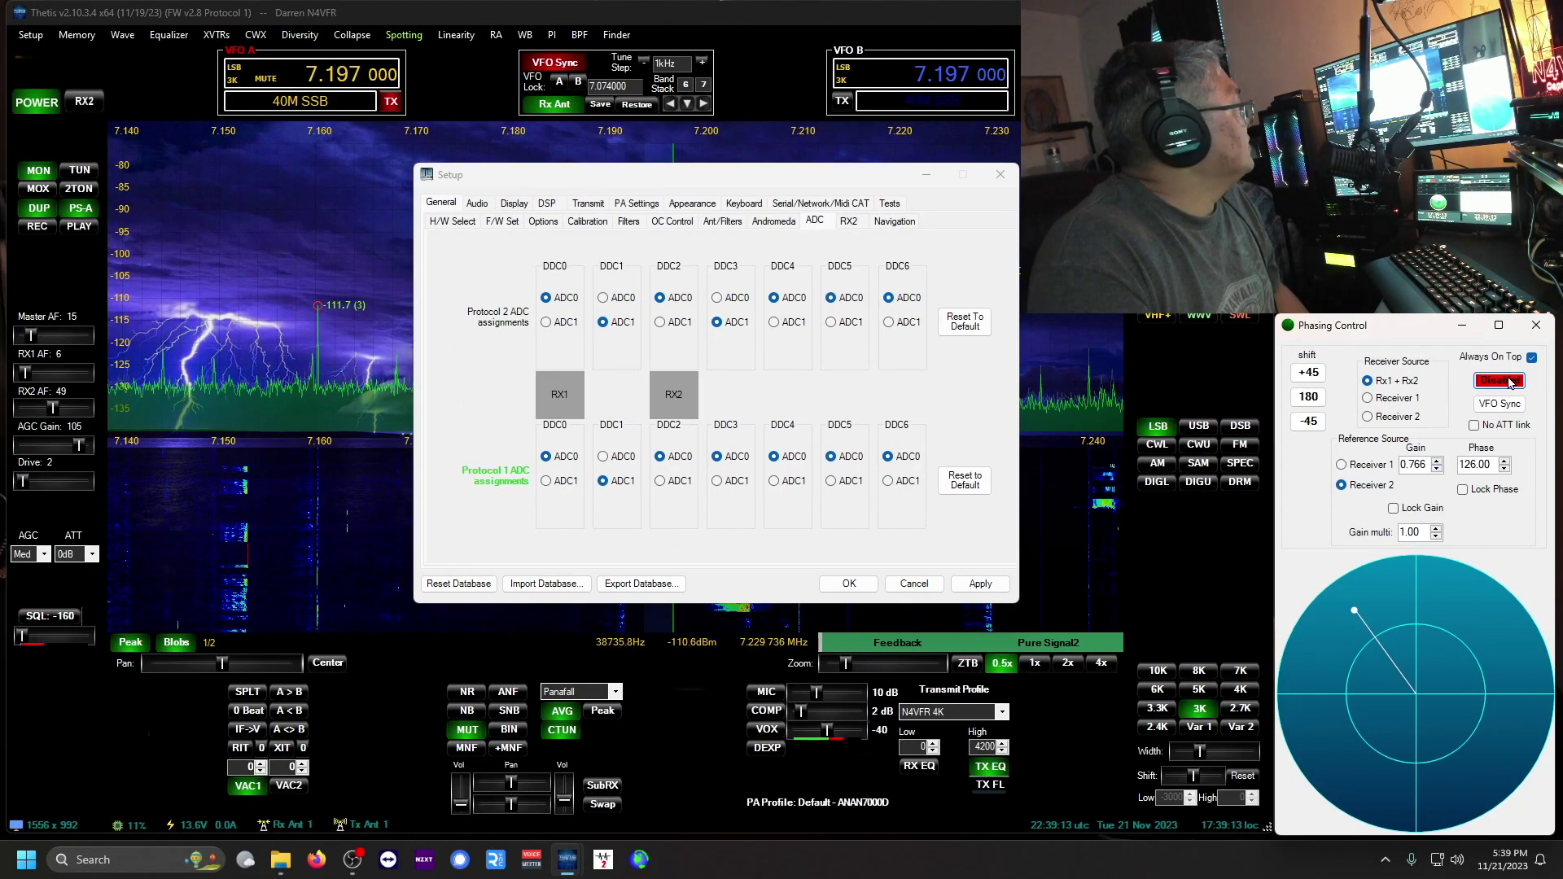
{"action": "left_click", "coordinate": [1545, 326]}
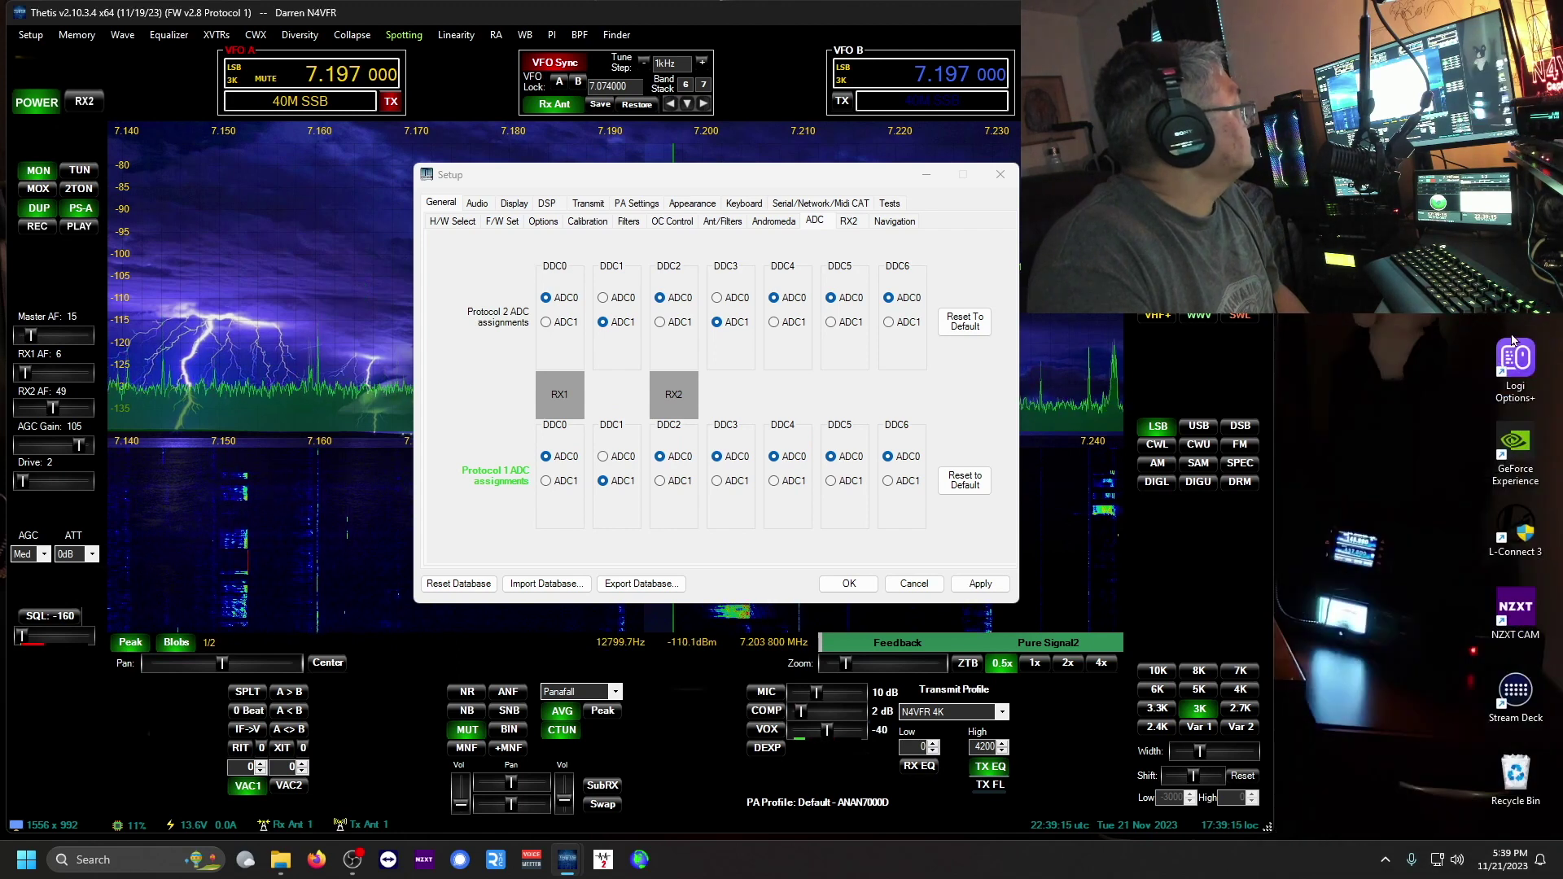
{"action": "left_click", "coordinate": [849, 221]}
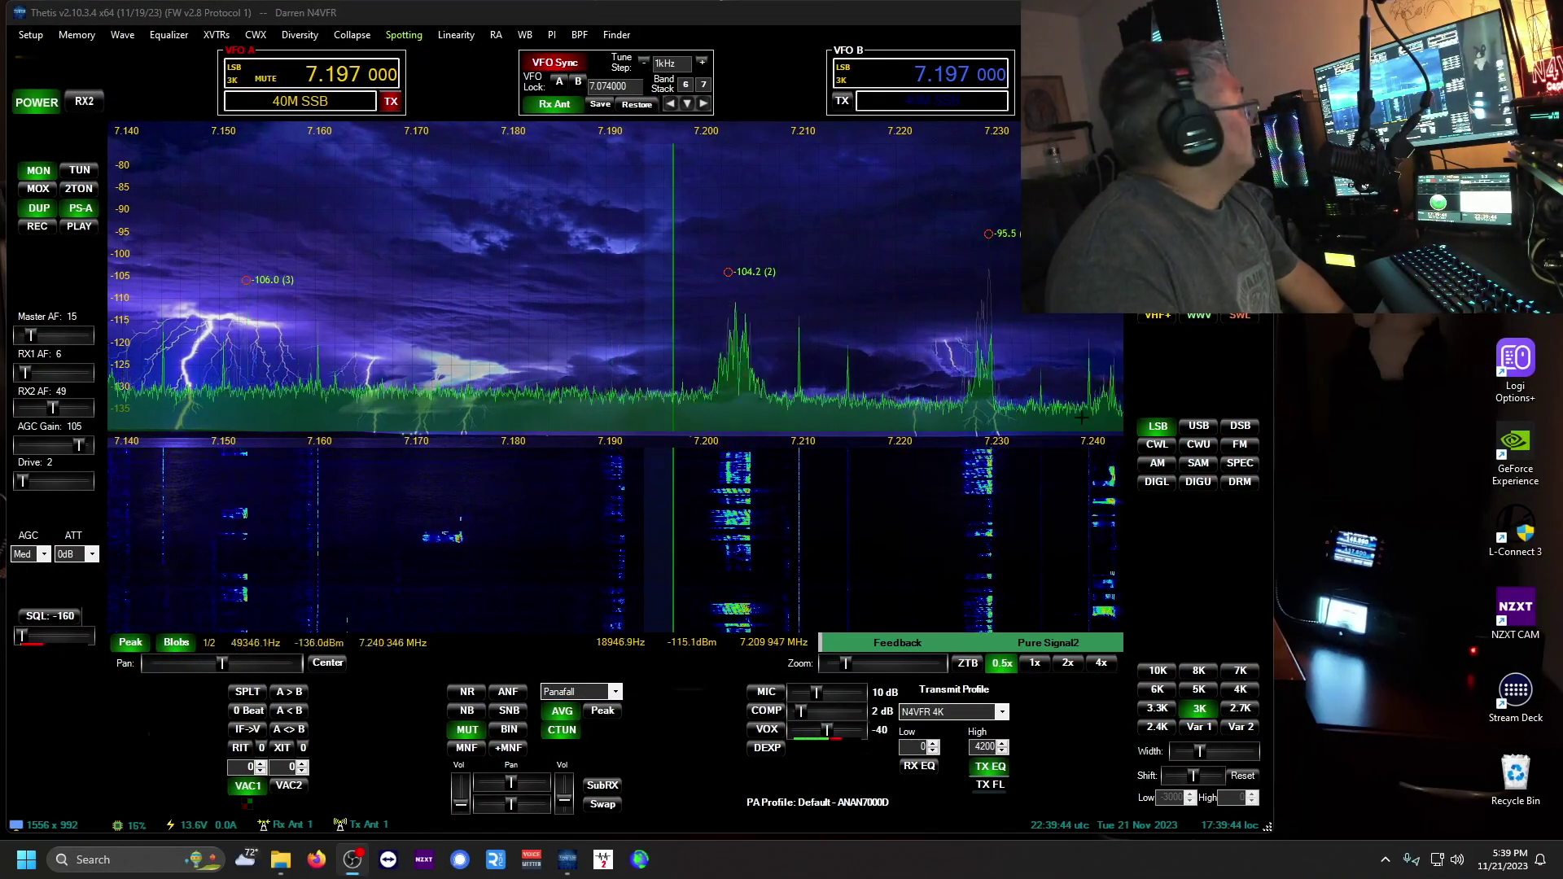
- Unmute the receiver, enable diversity and steer the phasing vector to a gain of about 0.419 and a phase of about -105.40
{"action": "left_click", "coordinate": [468, 731]}
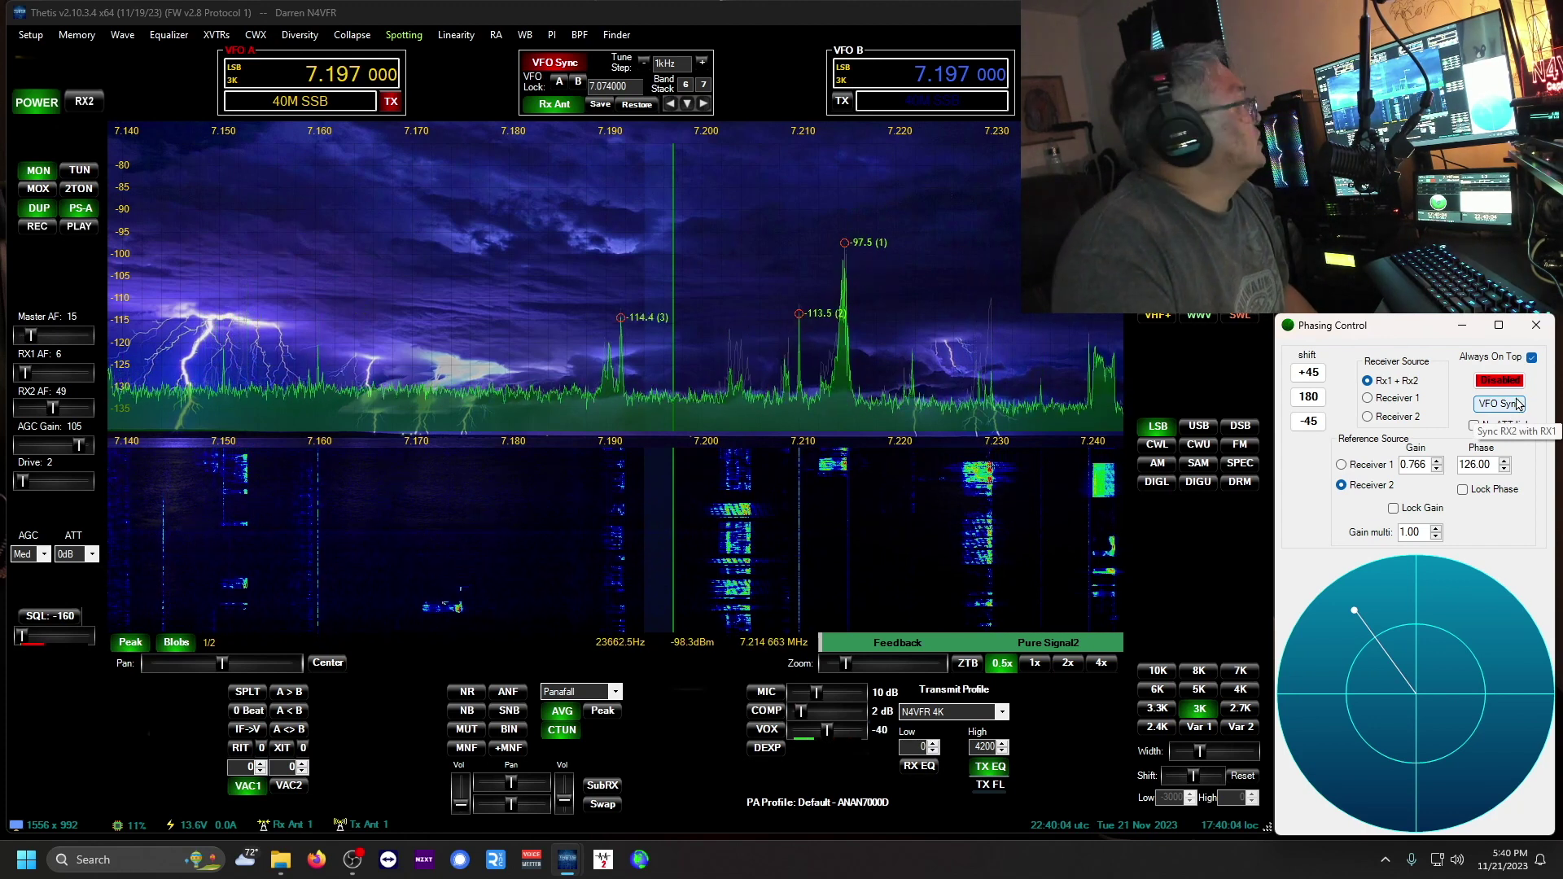
{"action": "left_click", "coordinate": [1511, 383]}
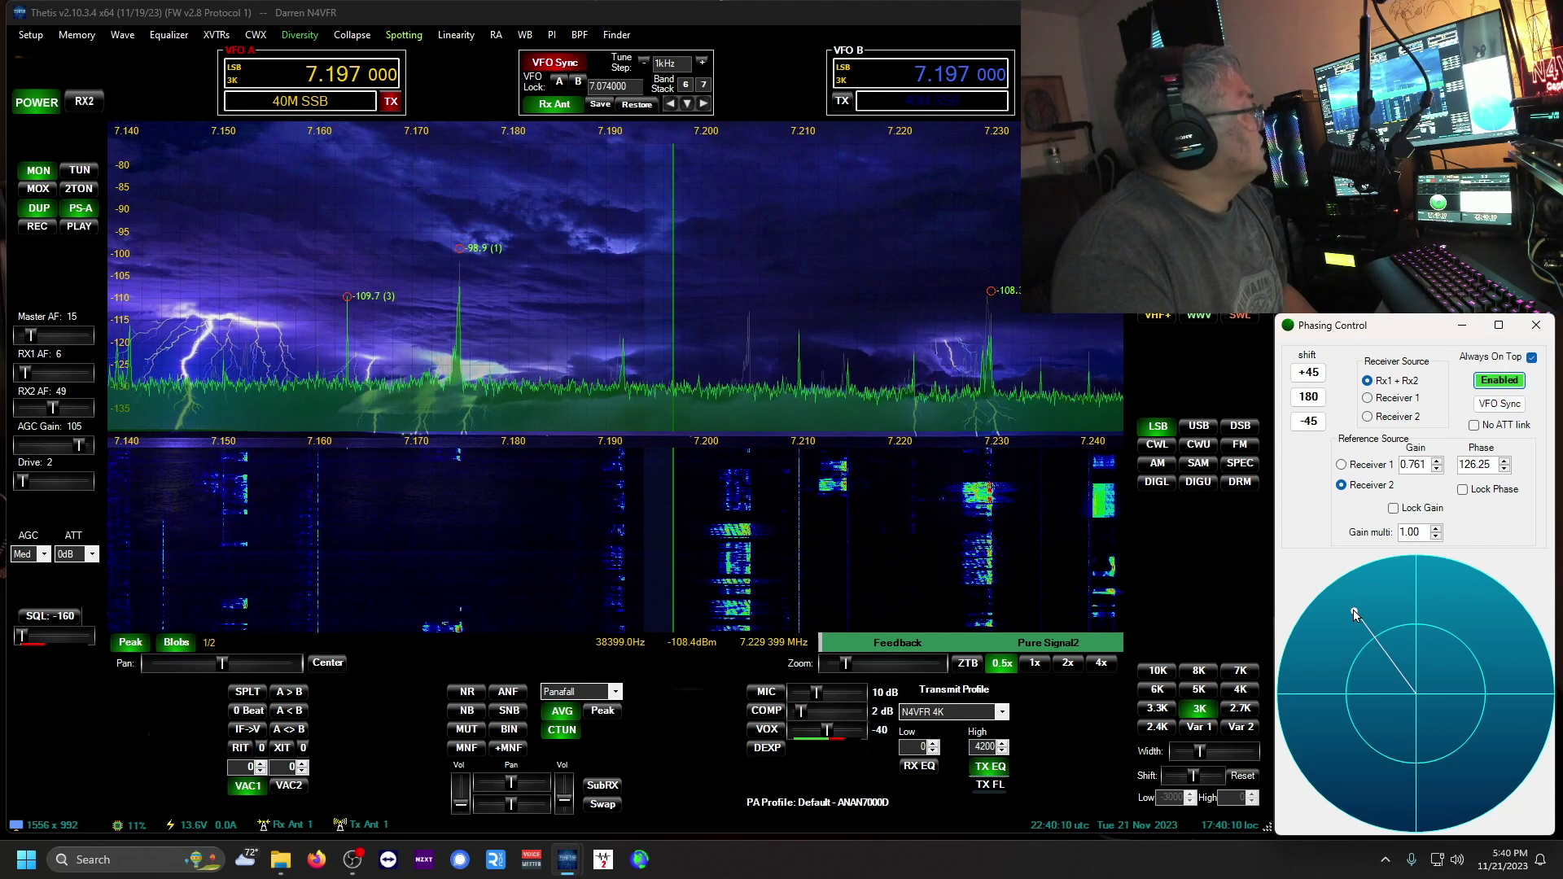
{"action": "left_click_drag", "start_coordinate": [1355, 613], "coordinate": [1335, 736]}
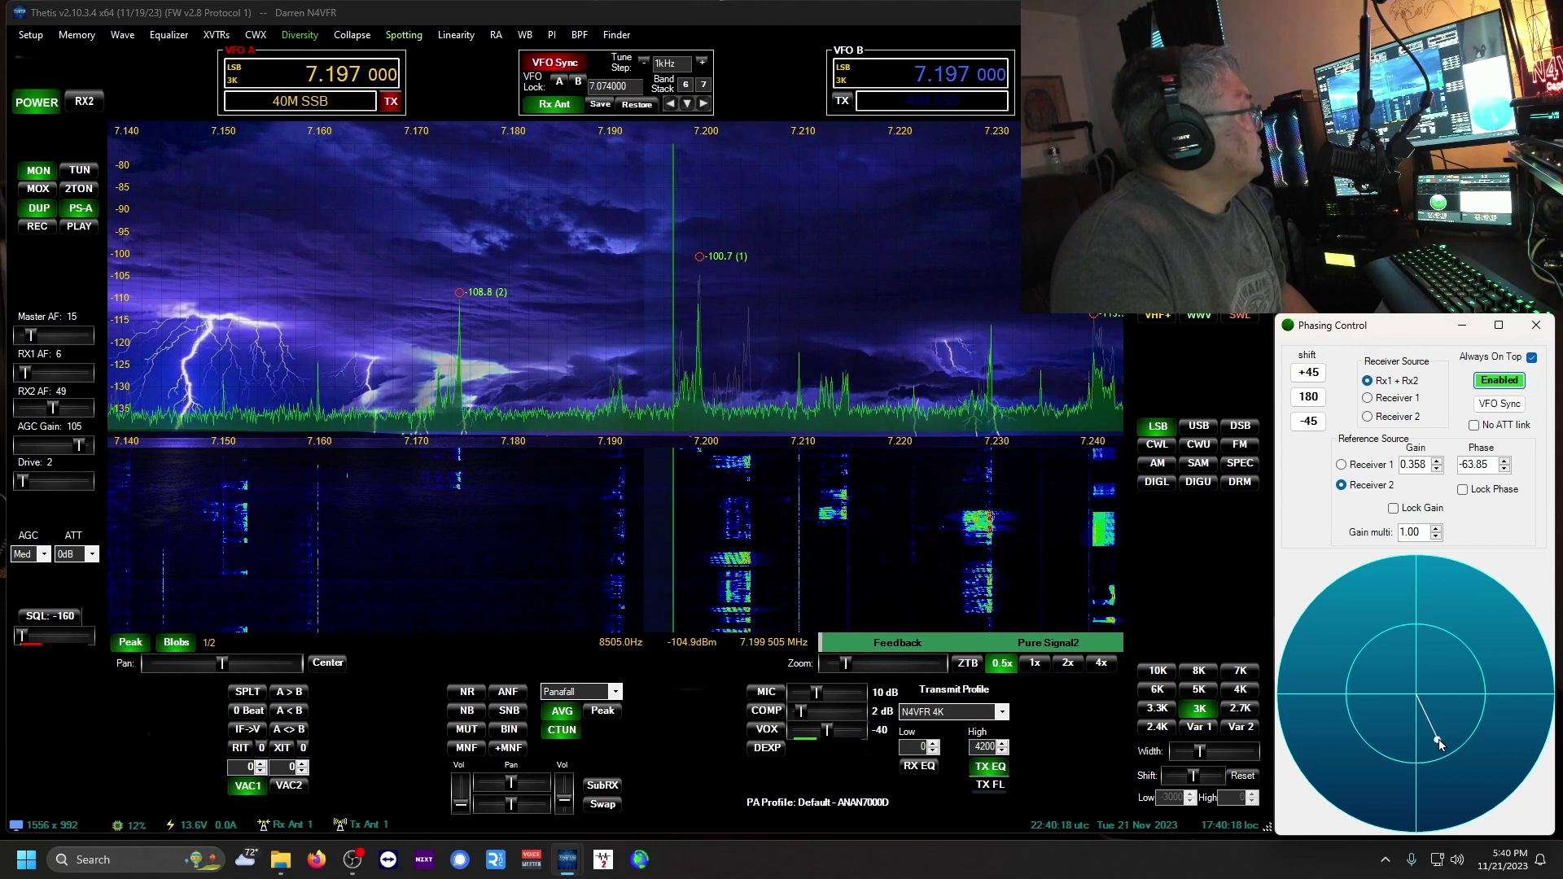
{"action": "left_click_drag", "start_coordinate": [1438, 739], "coordinate": [1486, 710]}
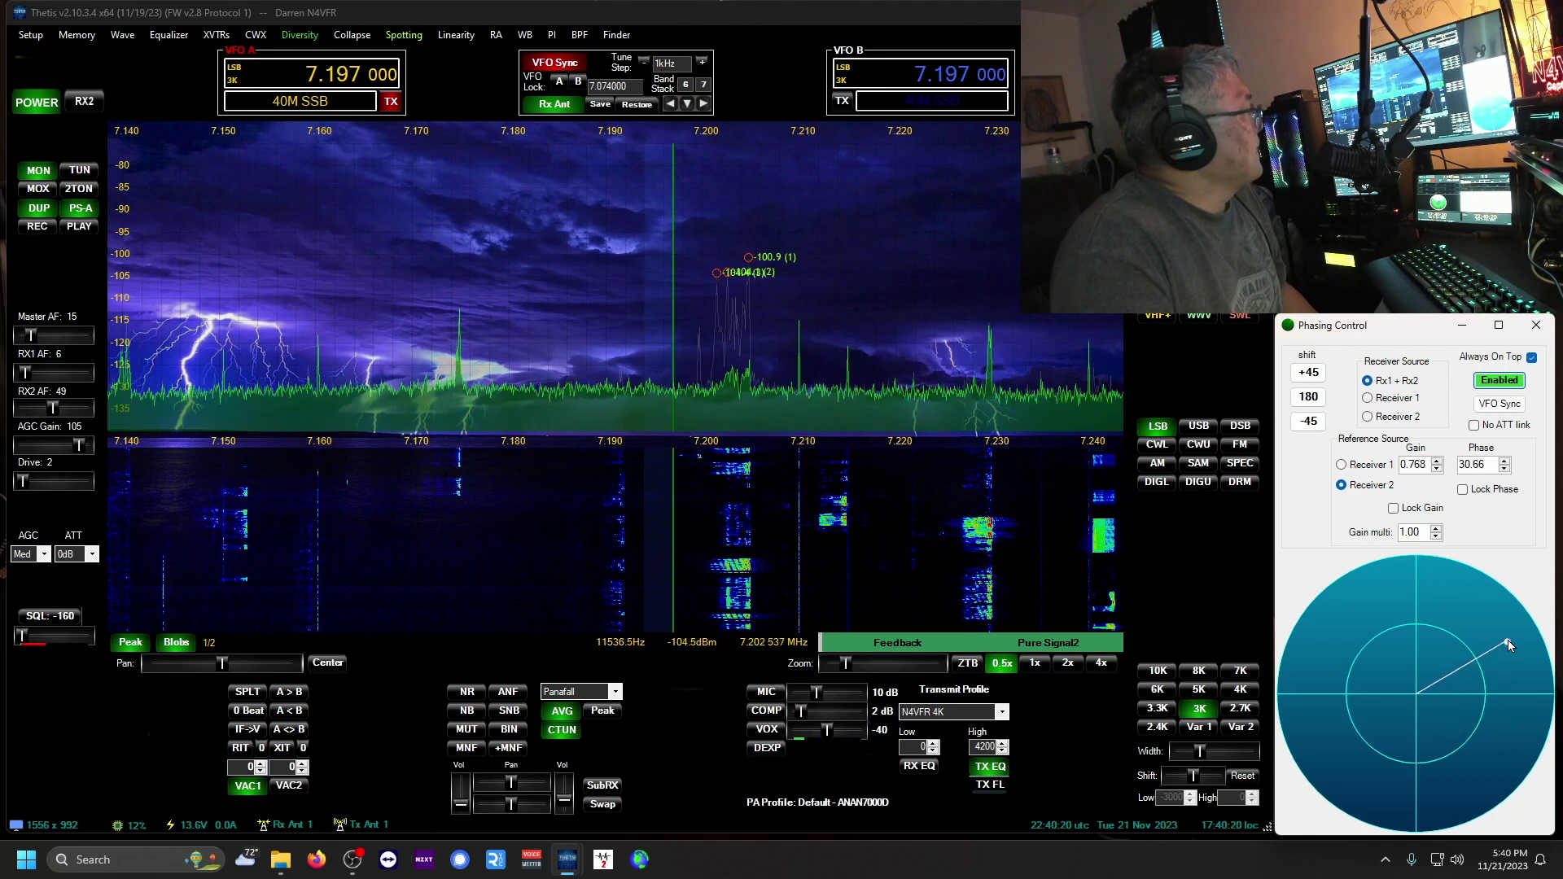
{"action": "left_click_drag", "start_coordinate": [1508, 645], "coordinate": [1342, 594]}
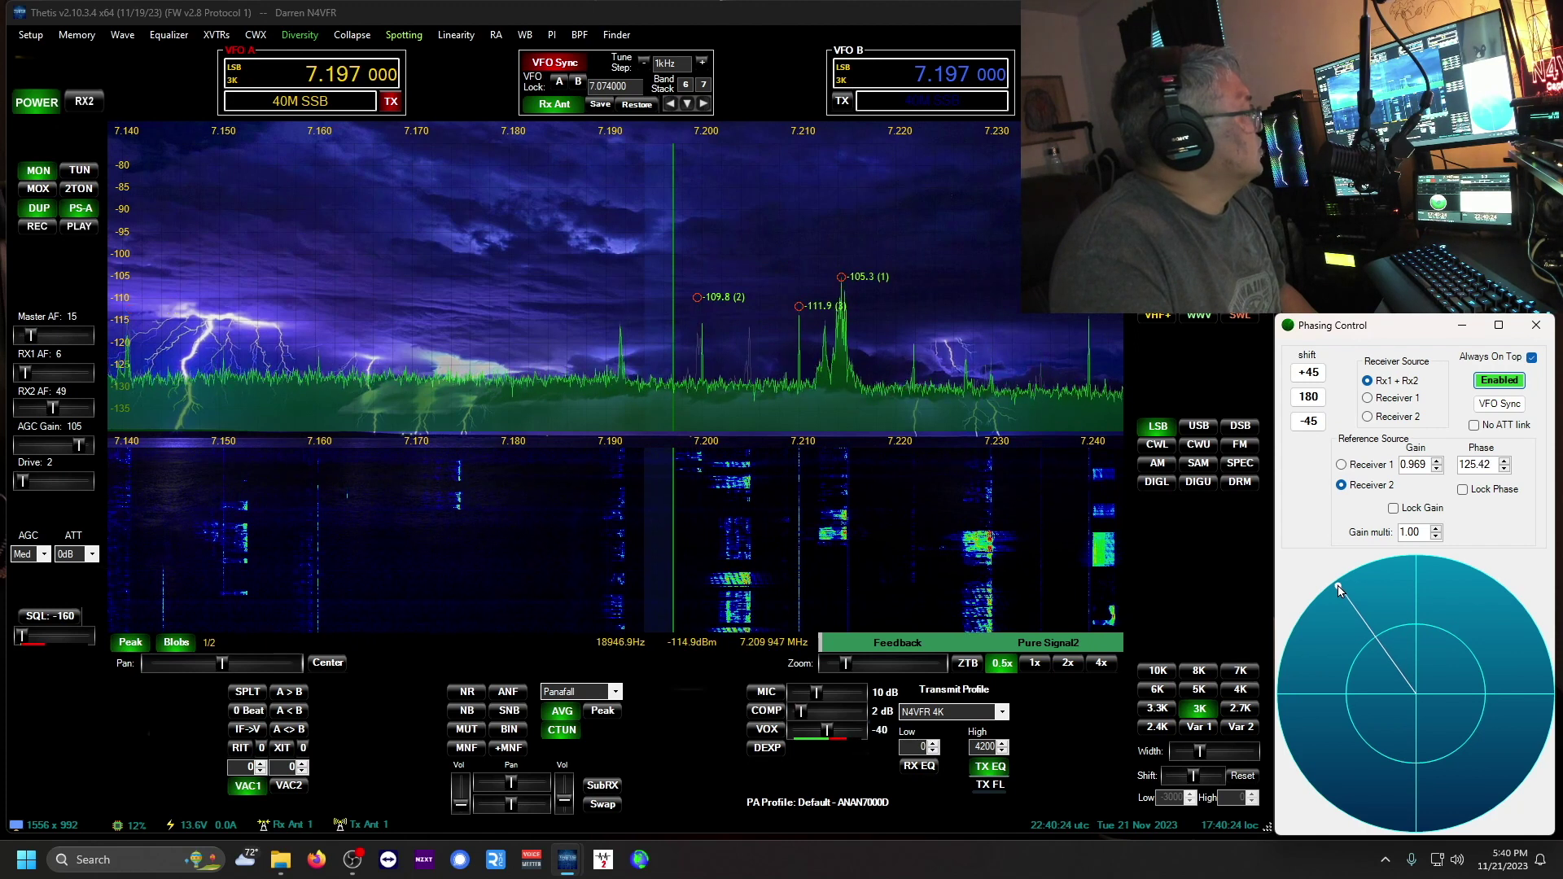
{"action": "left_click_drag", "start_coordinate": [1340, 589], "coordinate": [1297, 634]}
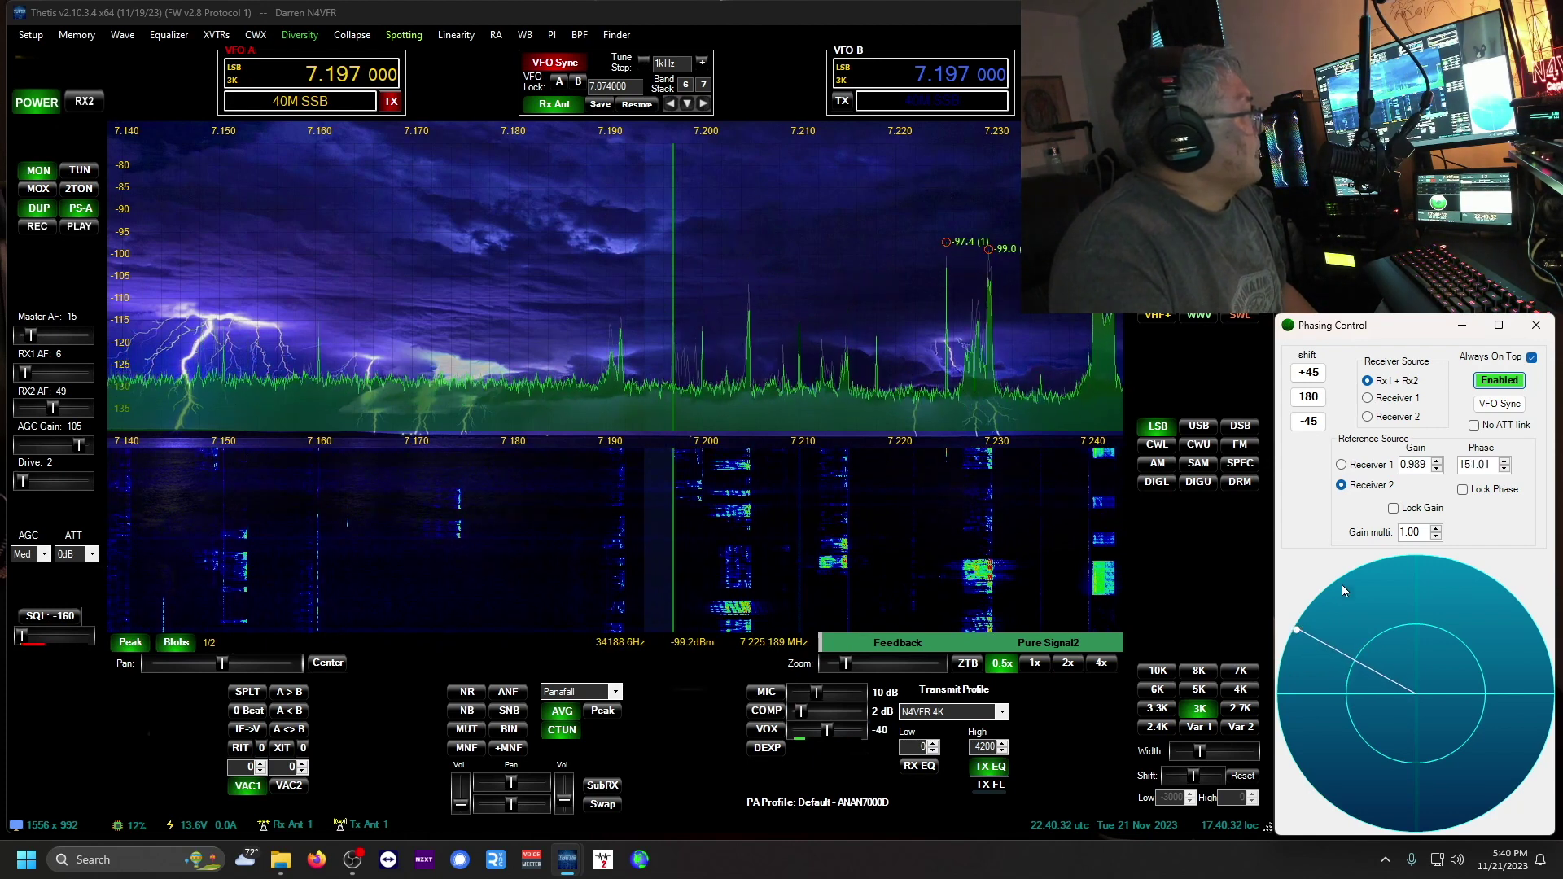
{"action": "left_click", "coordinate": [478, 731]}
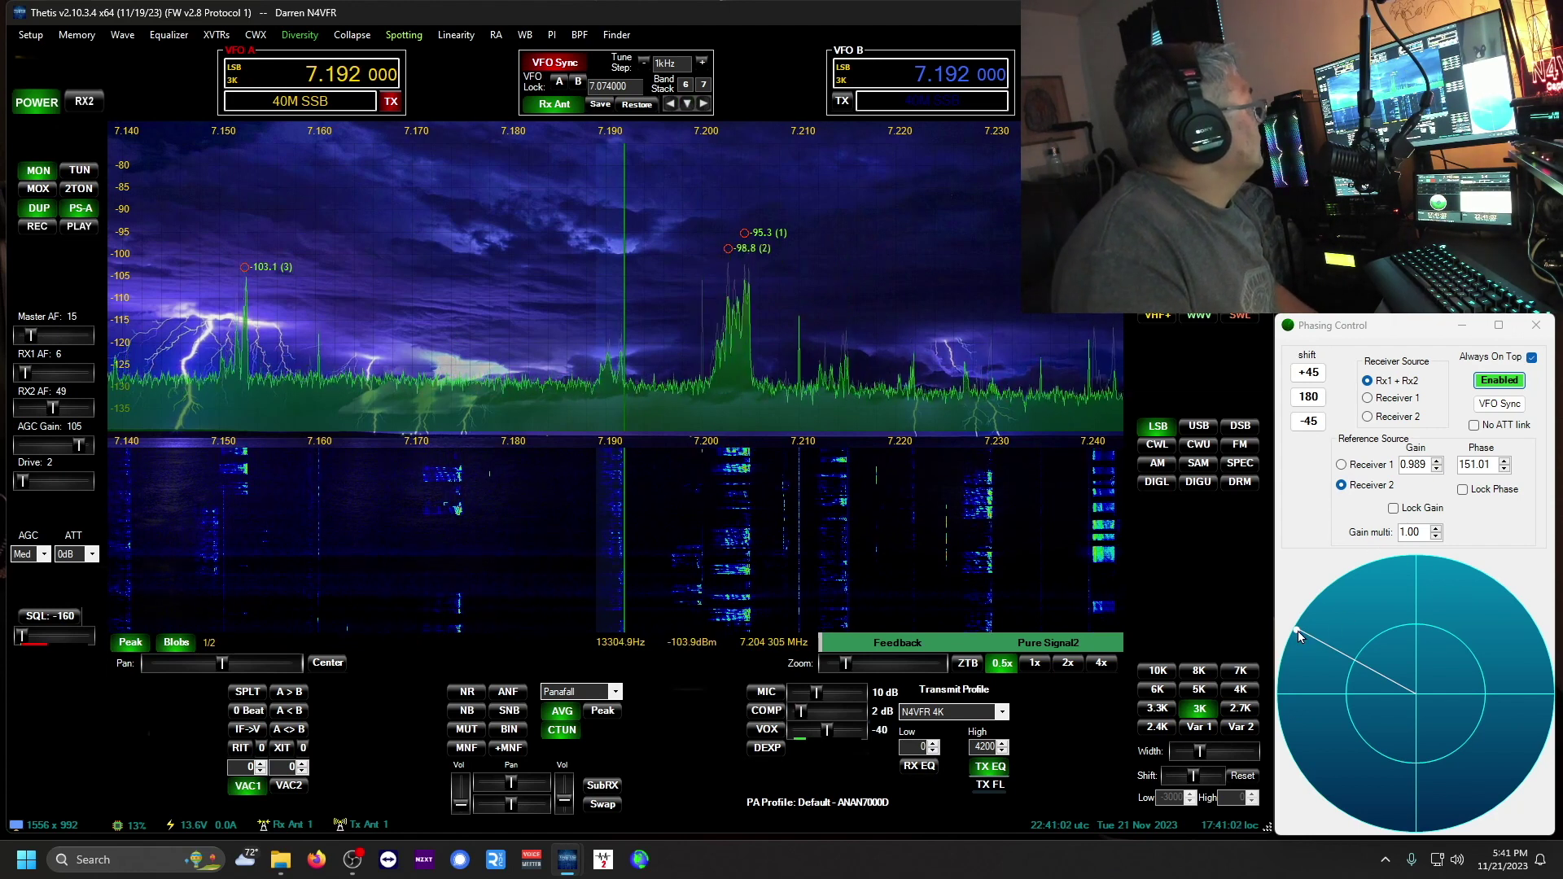
{"action": "left_click_drag", "start_coordinate": [1296, 632], "coordinate": [1297, 657]}
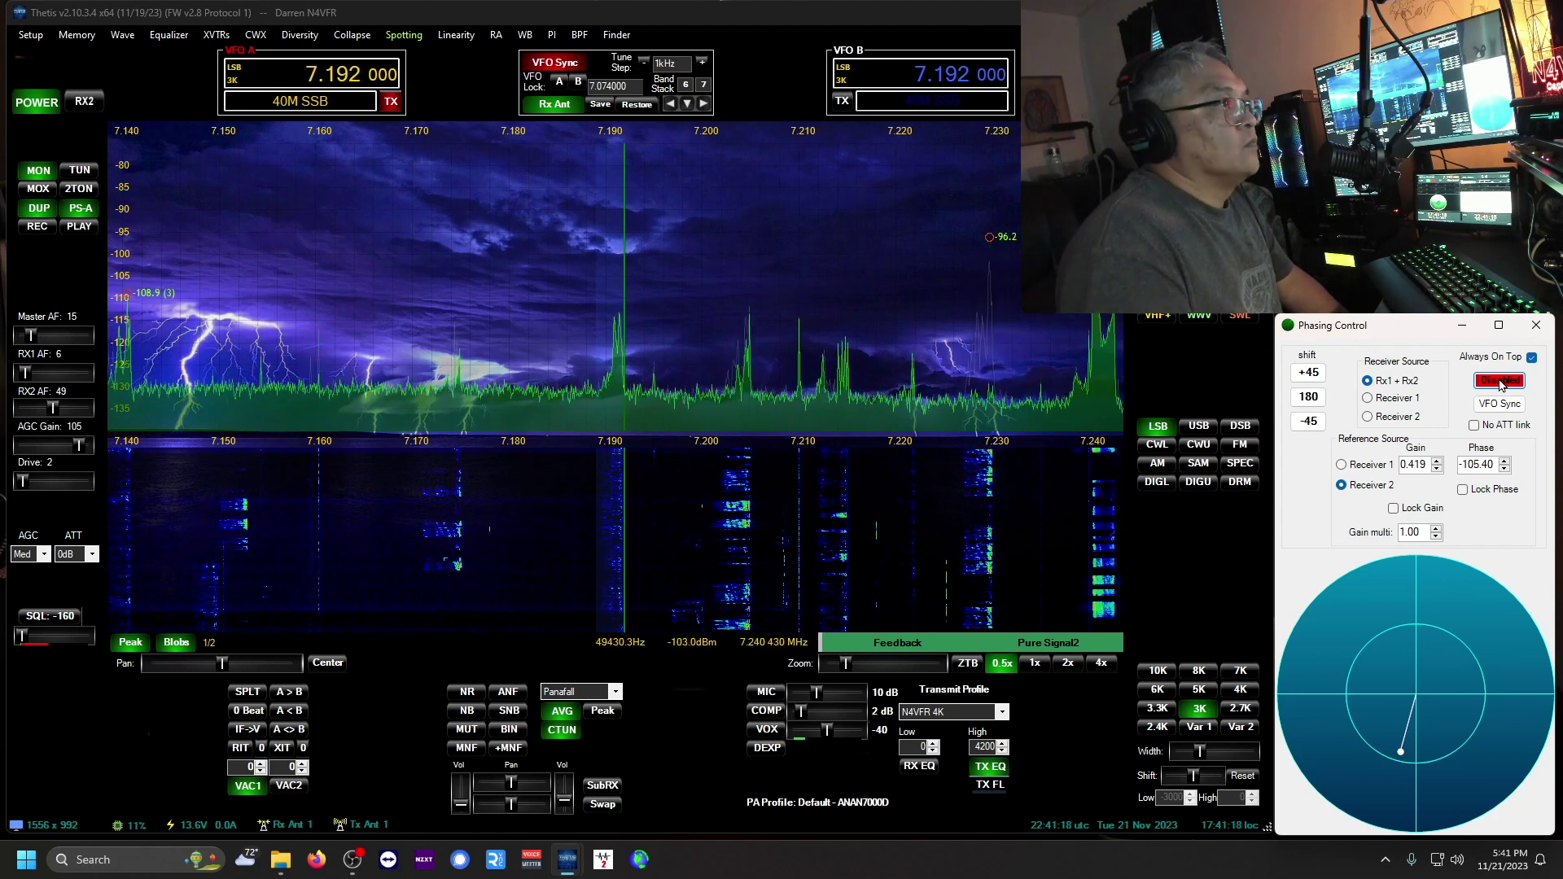
- Toggle diversity on and off several times to compare the noise floor and signals, leaving diversity enabled
{"action": "left_click", "coordinate": [1506, 384]}
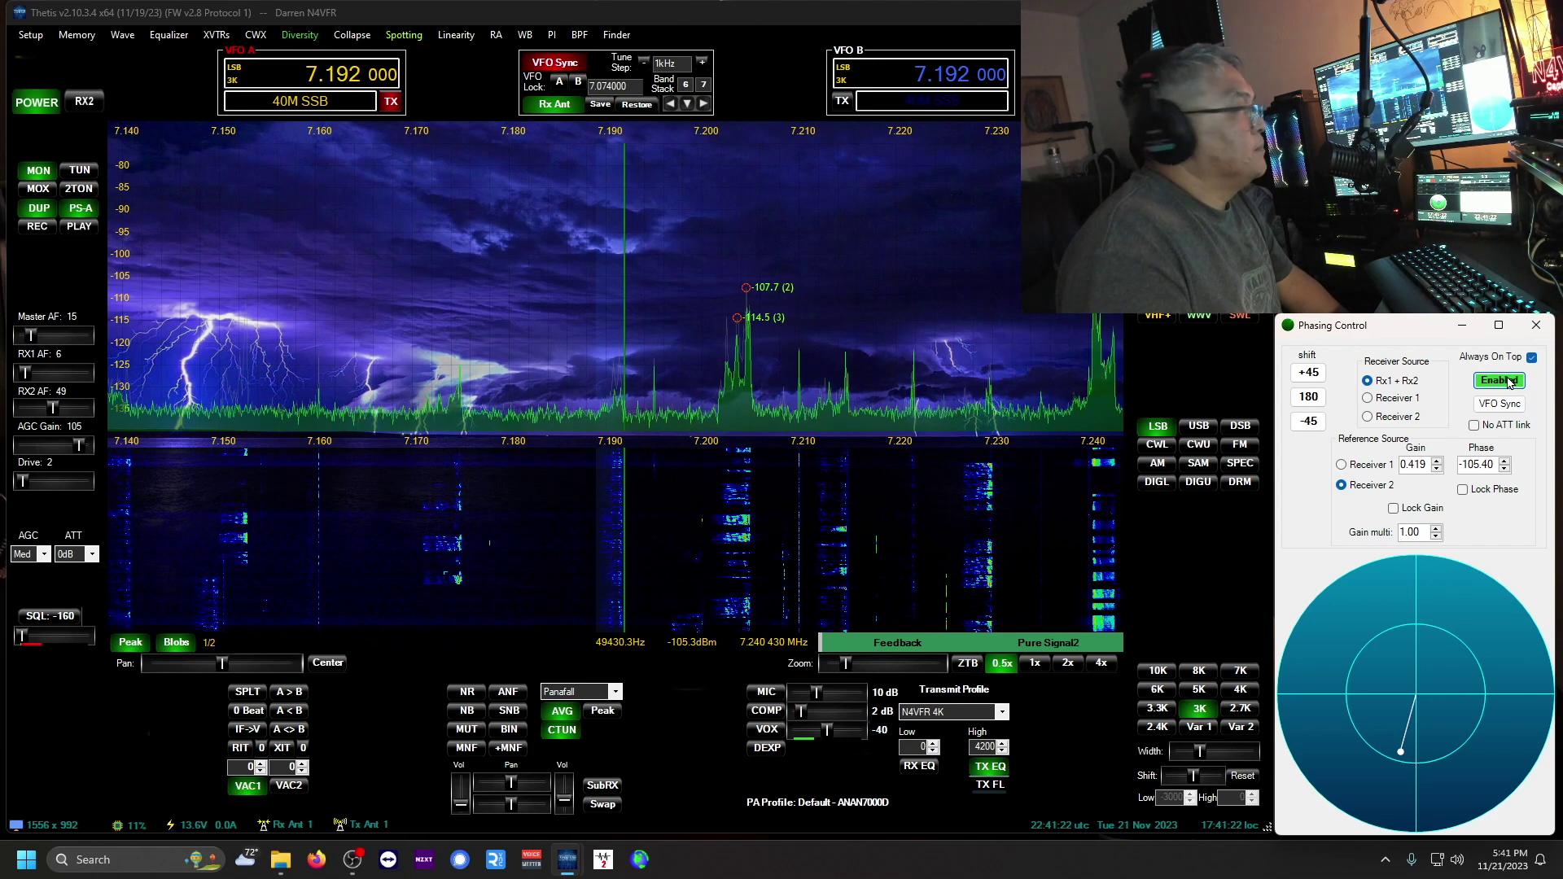
{"action": "left_click", "coordinate": [1508, 383]}
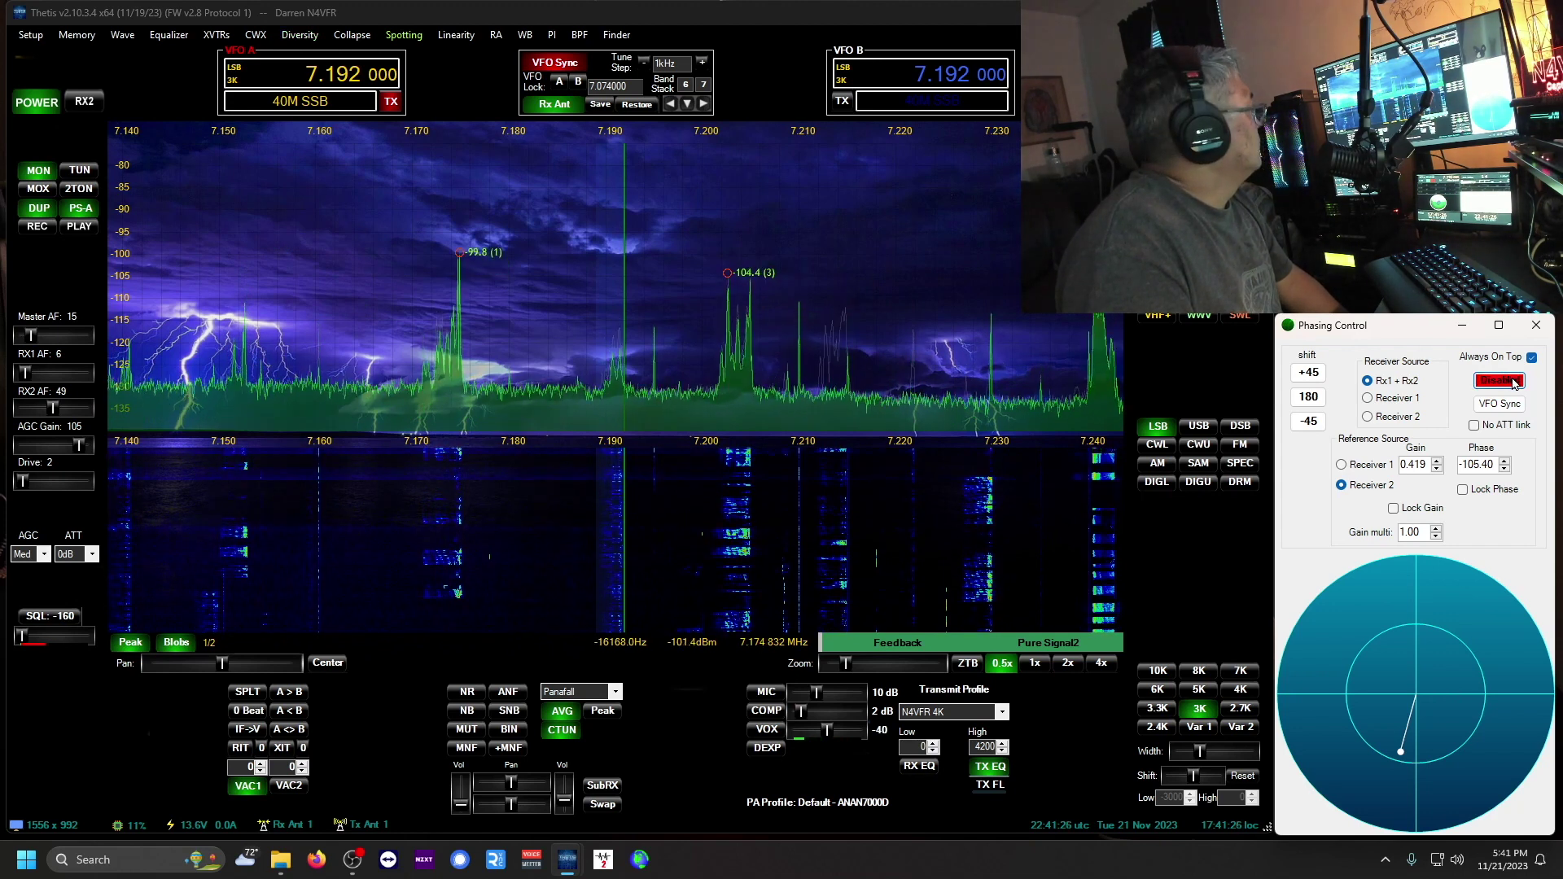
{"action": "left_click", "coordinate": [1509, 382]}
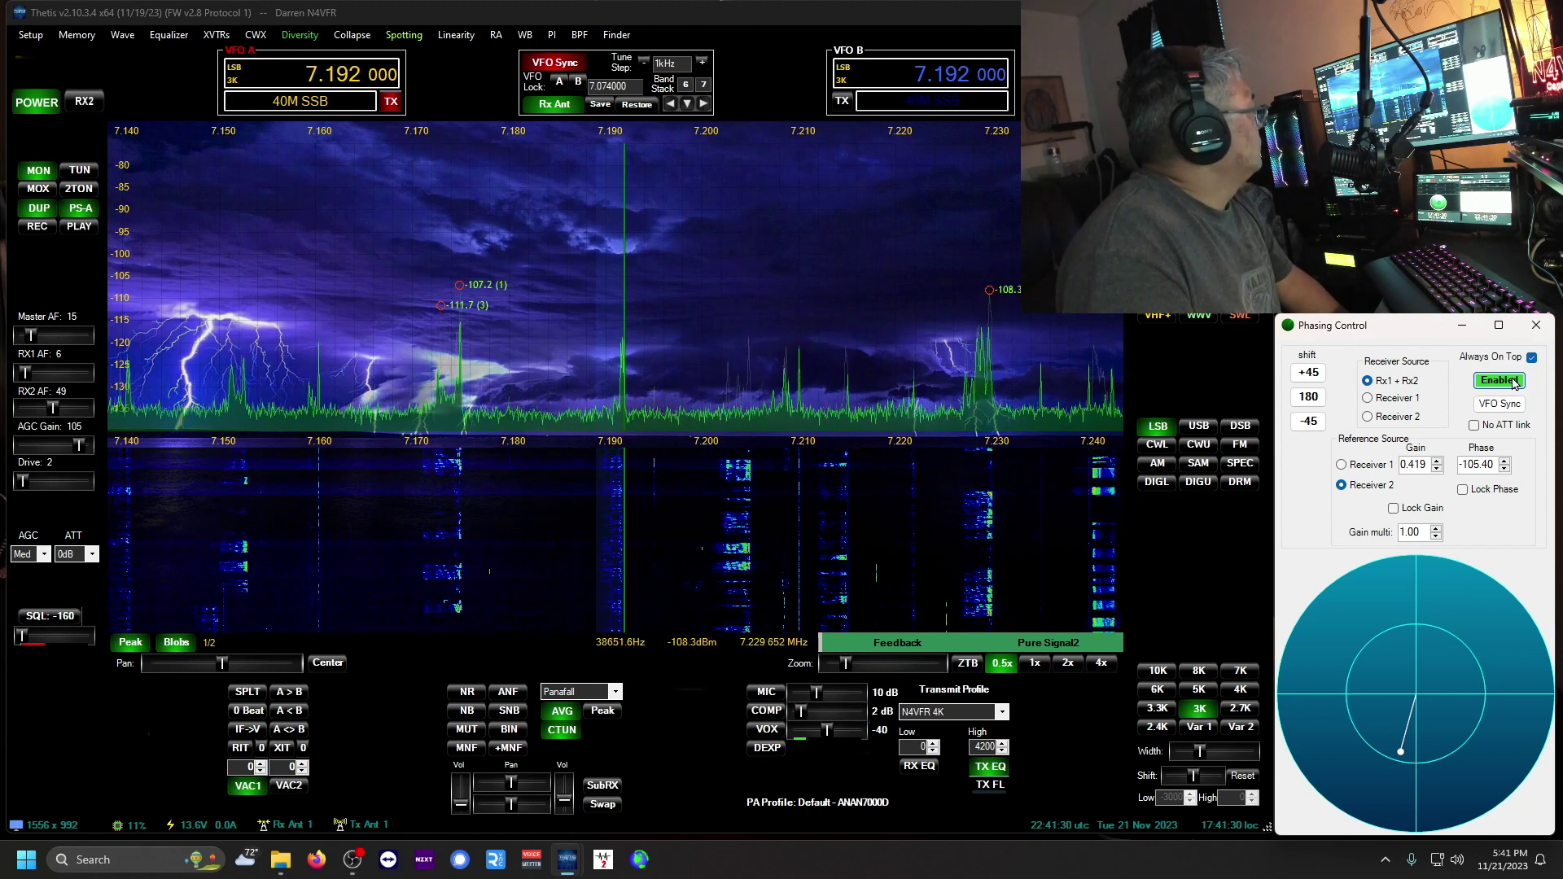
{"action": "left_click", "coordinate": [1511, 382]}
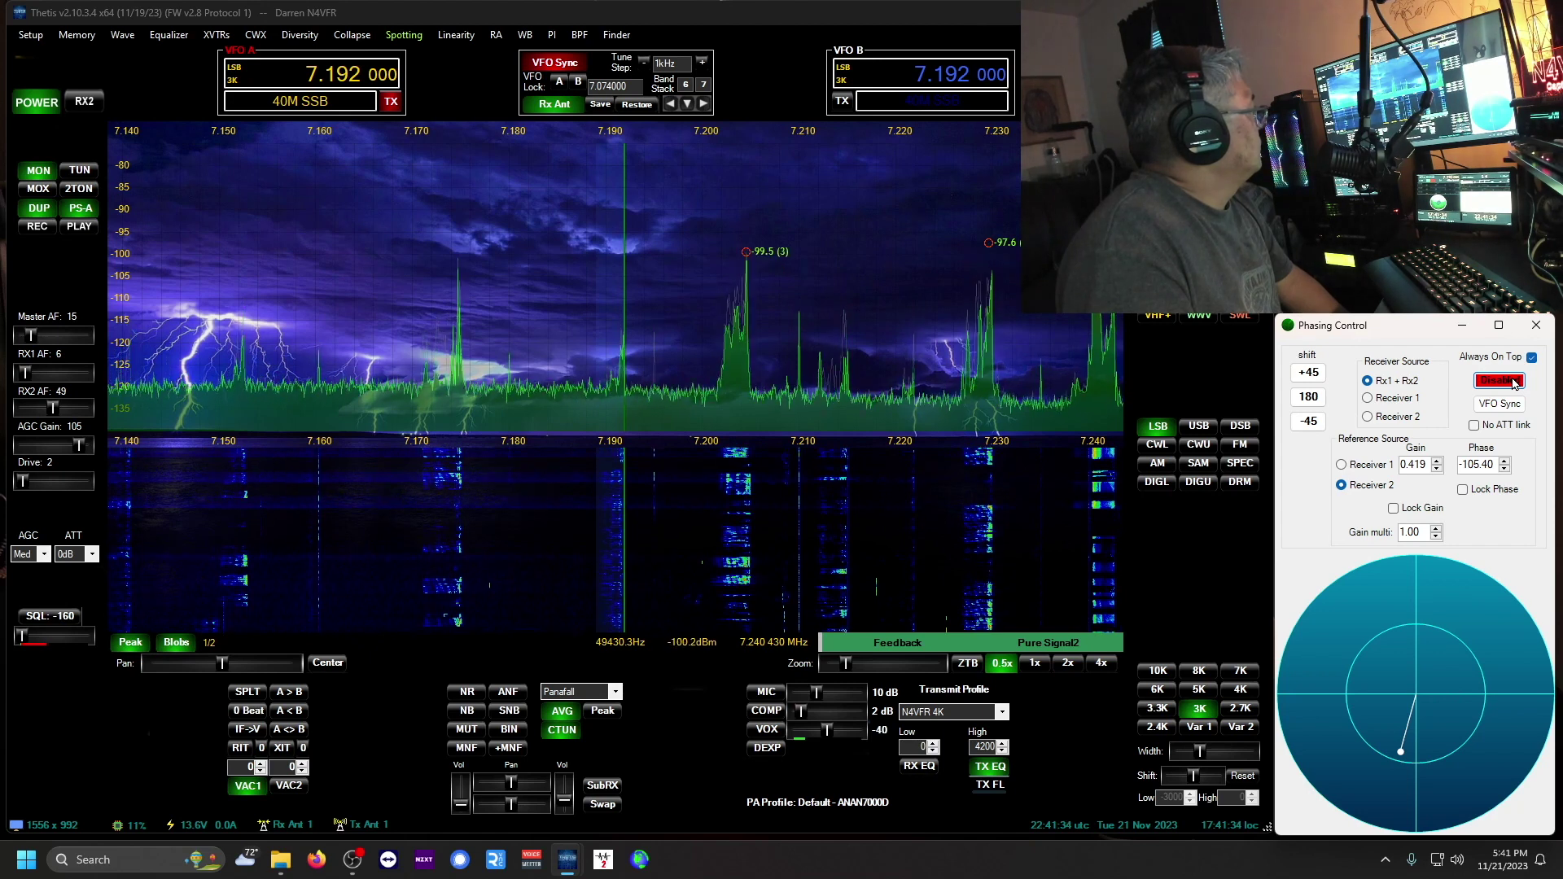
{"action": "left_click", "coordinate": [1511, 382]}
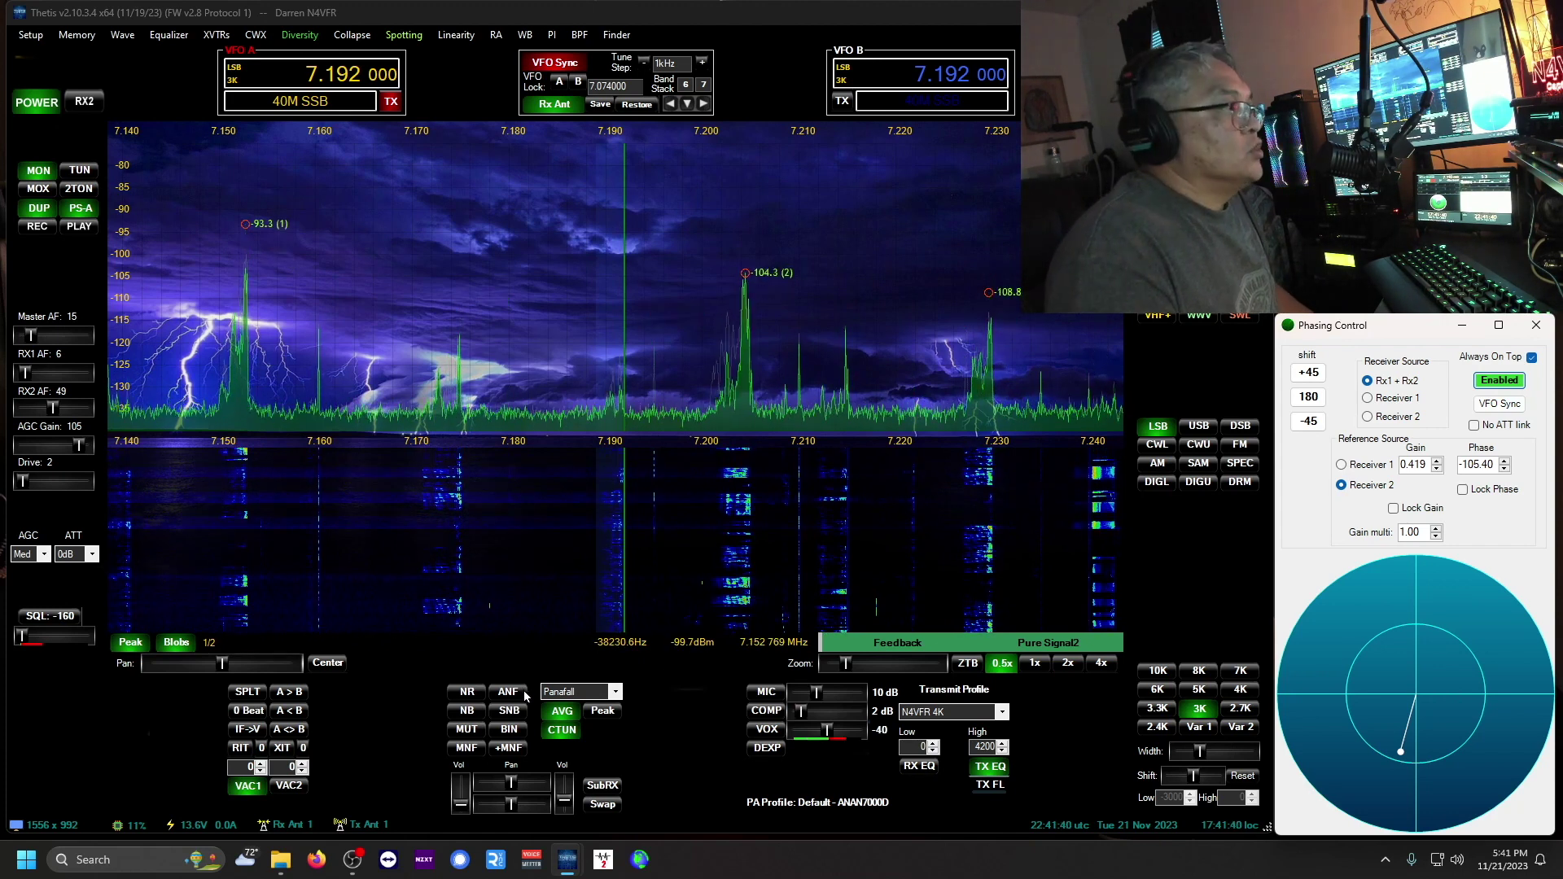
- Enable the NB noise blanker and set noise reduction to NR2
{"action": "left_click", "coordinate": [469, 711]}
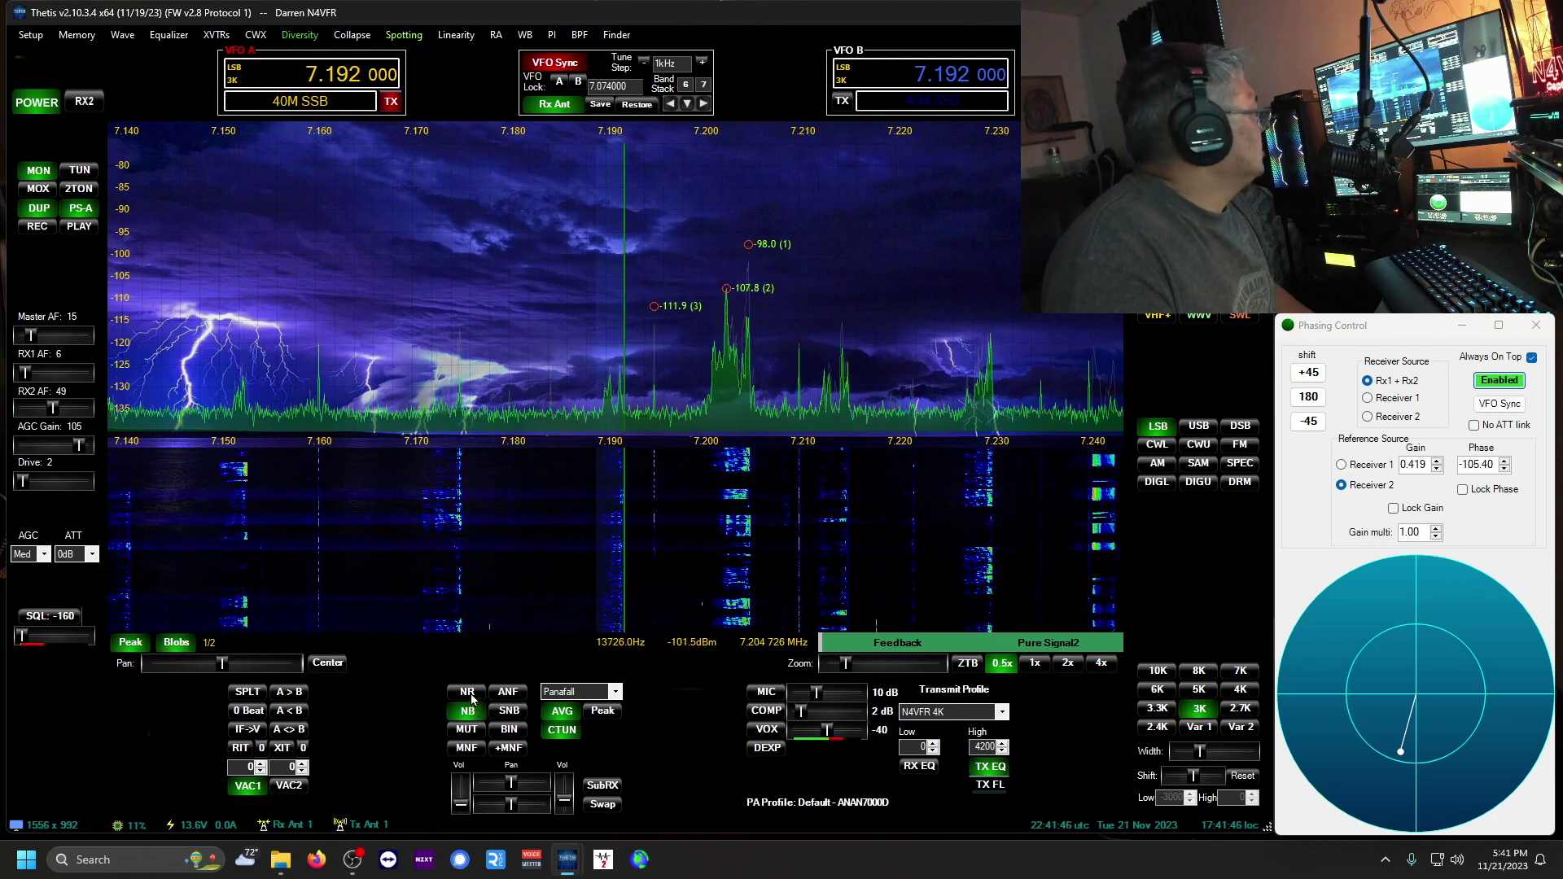
{"action": "left_click", "coordinate": [470, 693]}
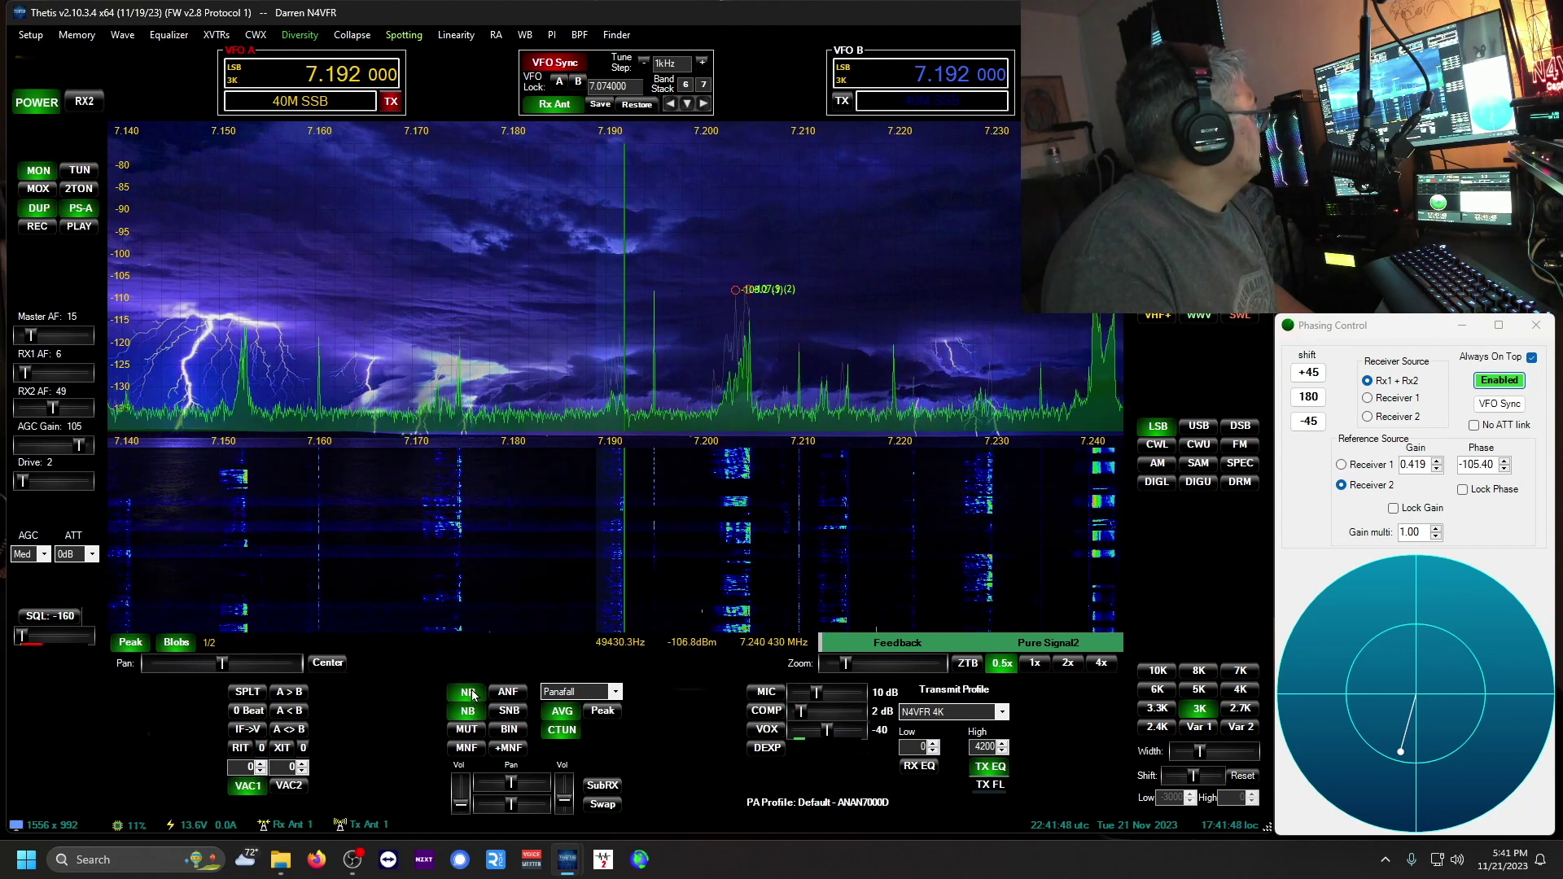
{"action": "left_click", "coordinate": [472, 694]}
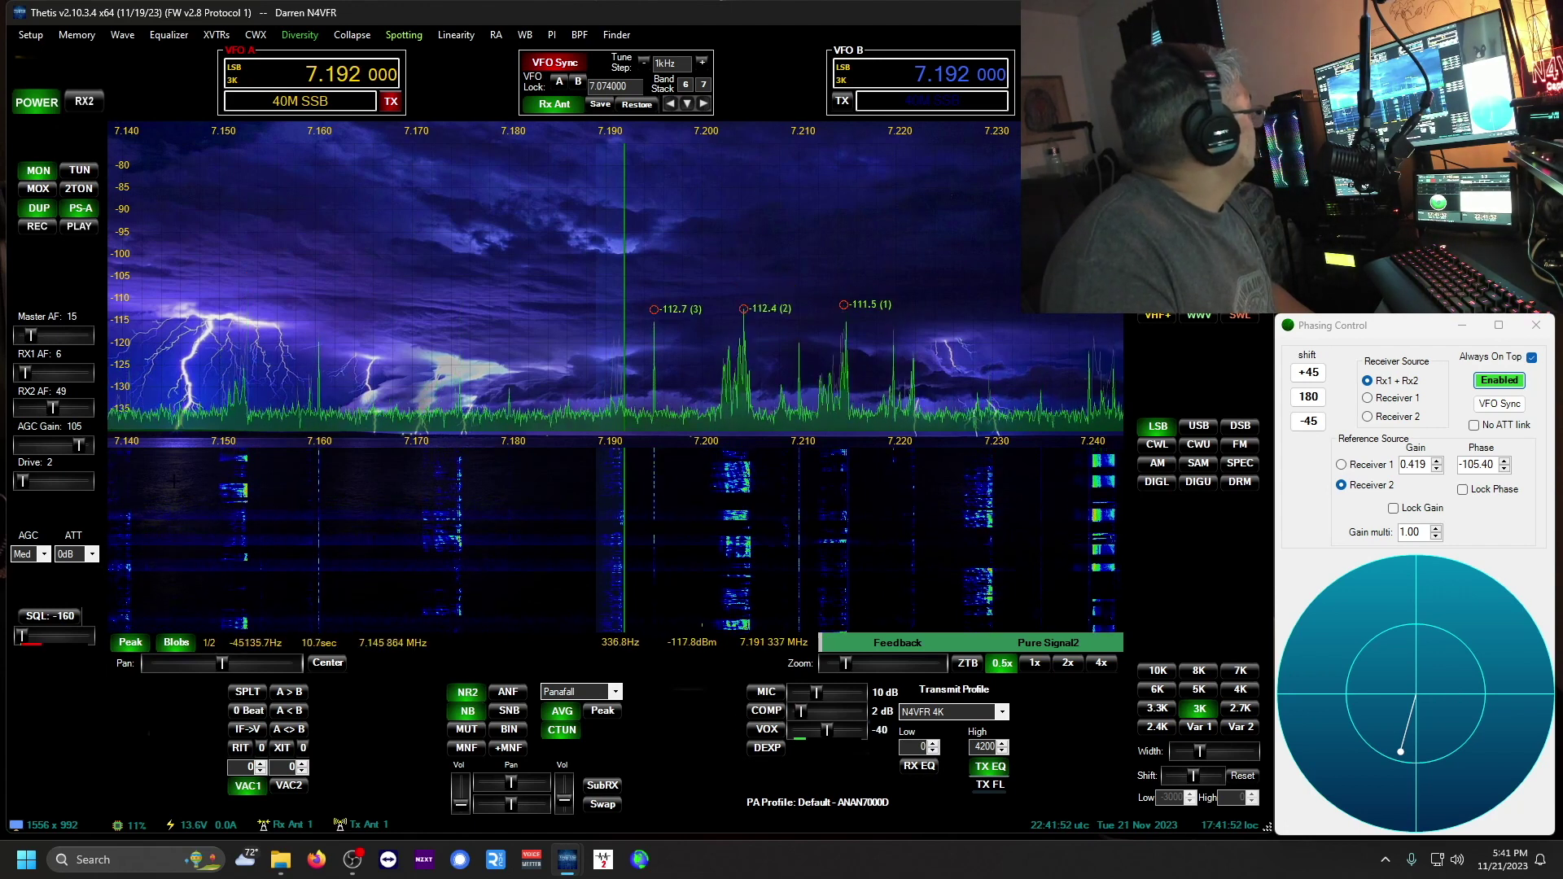
- Lower the AGC gain to 99 and raise the RX1 audio level to 9
{"action": "scroll", "coordinate": [78, 451], "scroll_direction": "down", "scroll_amount": 2}
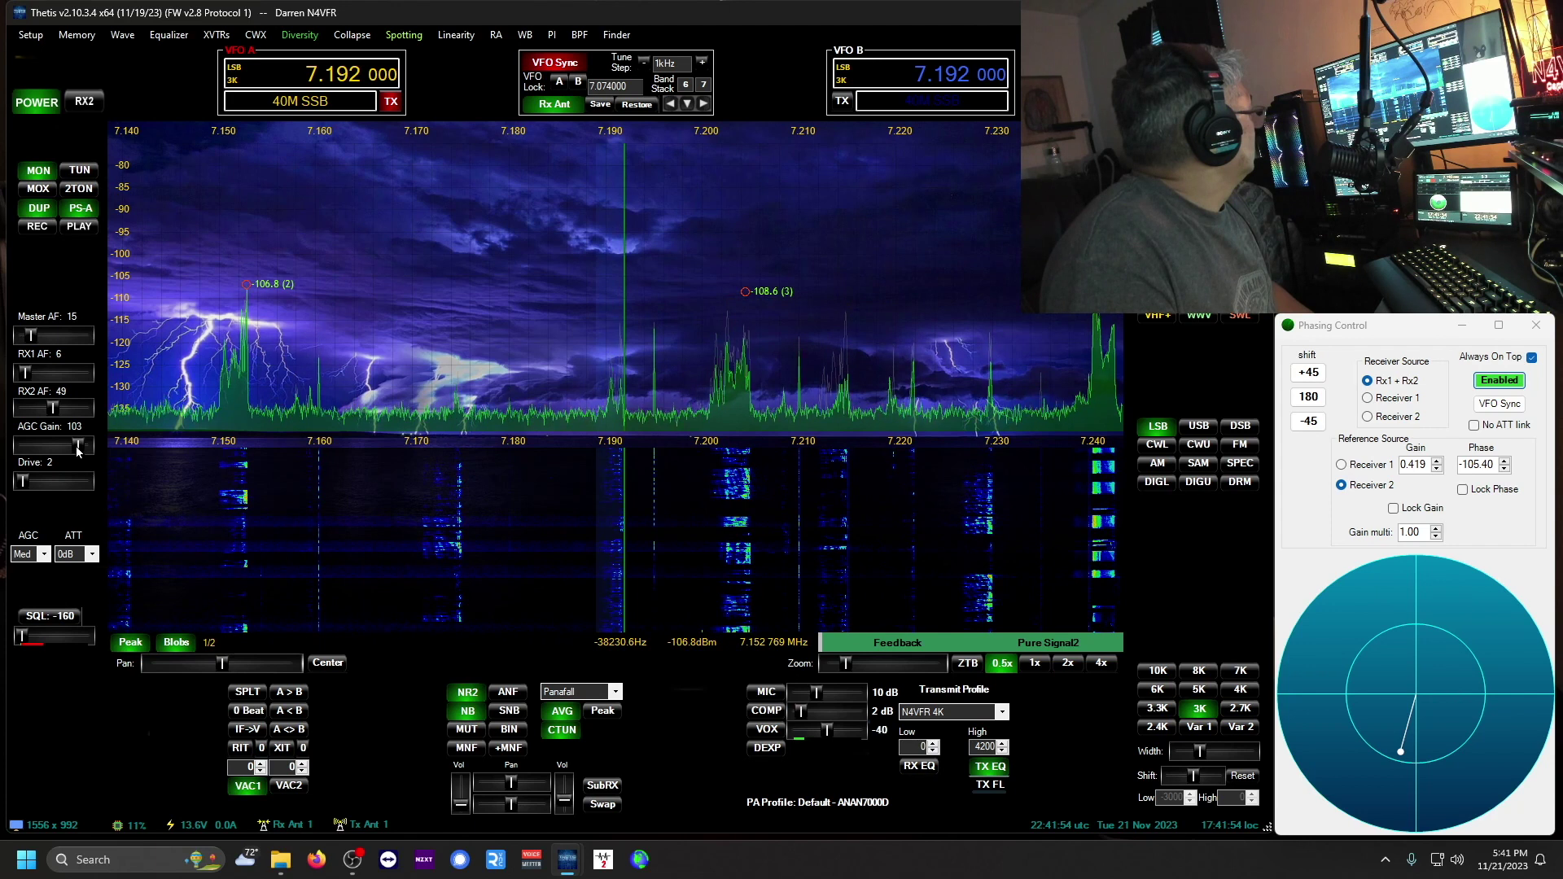
{"action": "scroll", "coordinate": [73, 453], "scroll_direction": "down", "scroll_amount": 4}
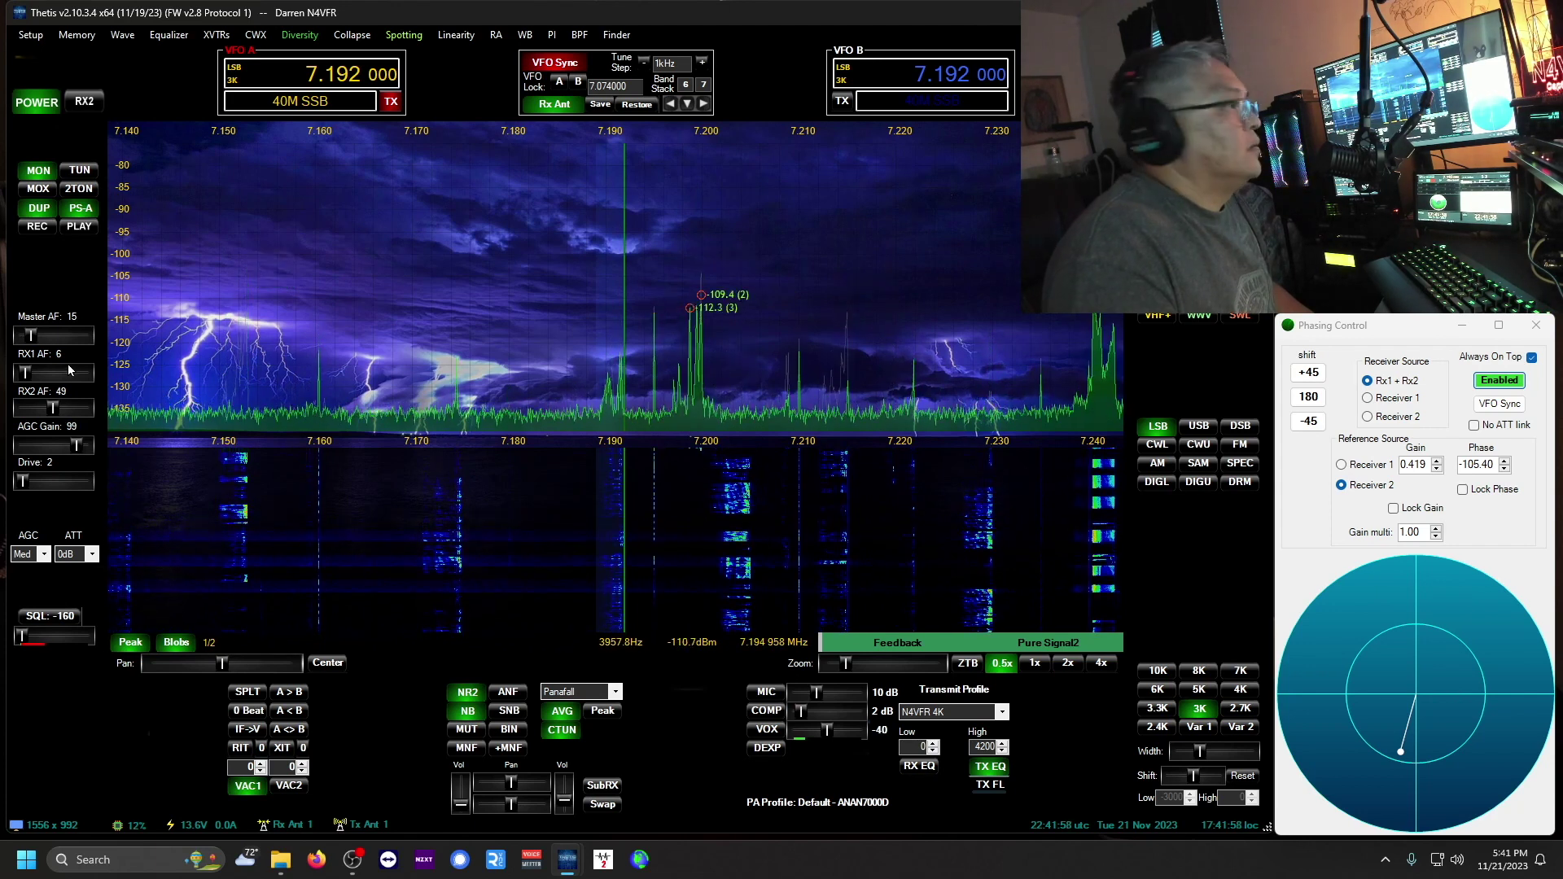
{"action": "scroll", "coordinate": [67, 364], "scroll_direction": "up", "scroll_amount": 3}
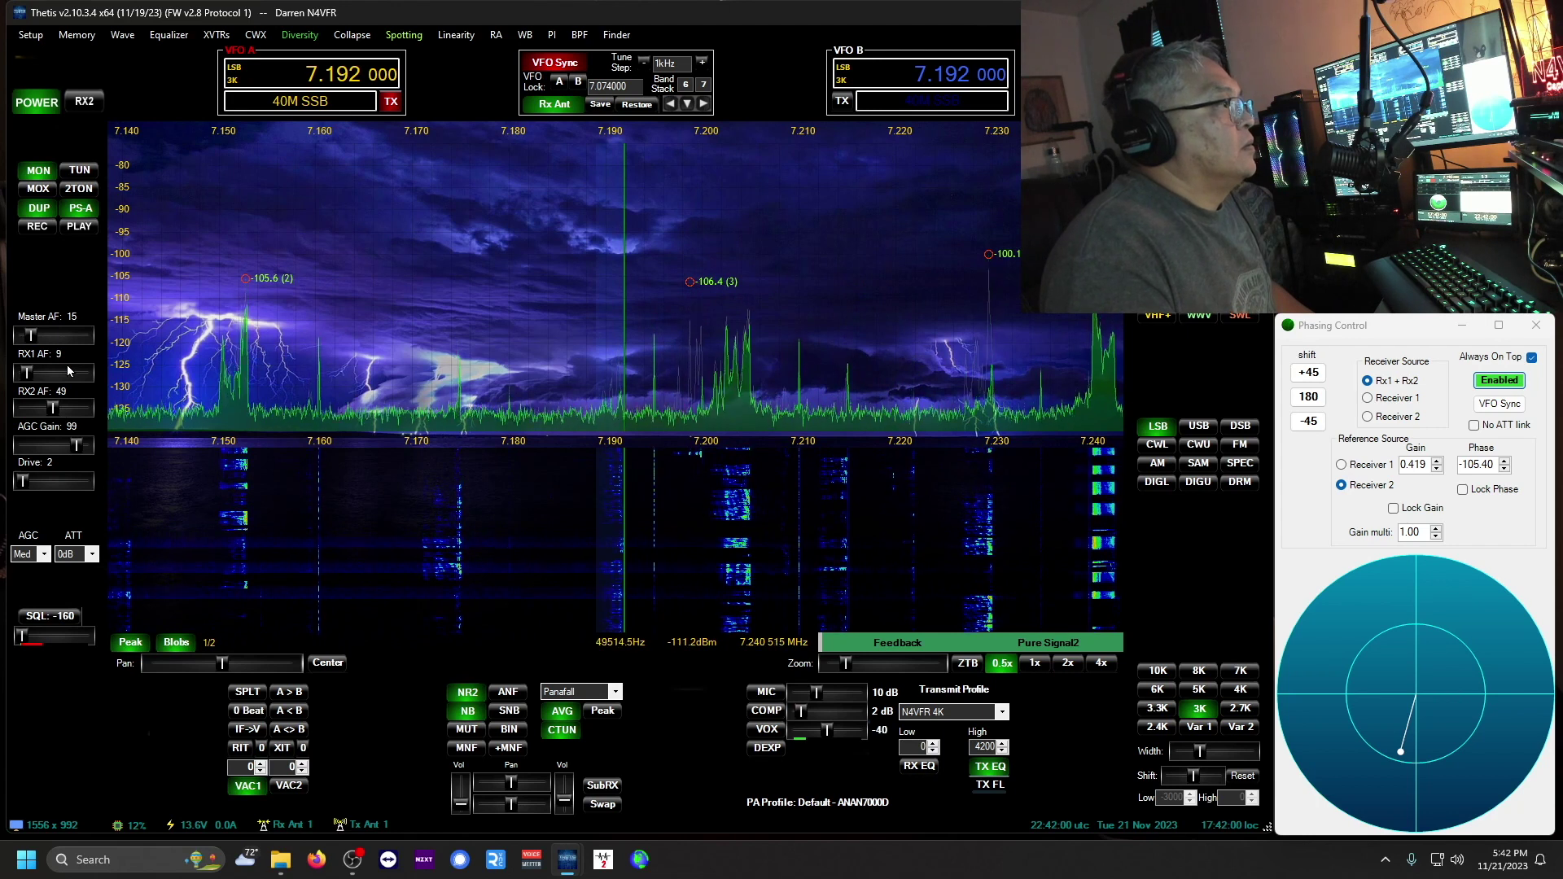
- Toggle diversity repeatedly to compare reception with NB and NR2 active, finishing with diversity disabled
{"action": "left_click", "coordinate": [1495, 382]}
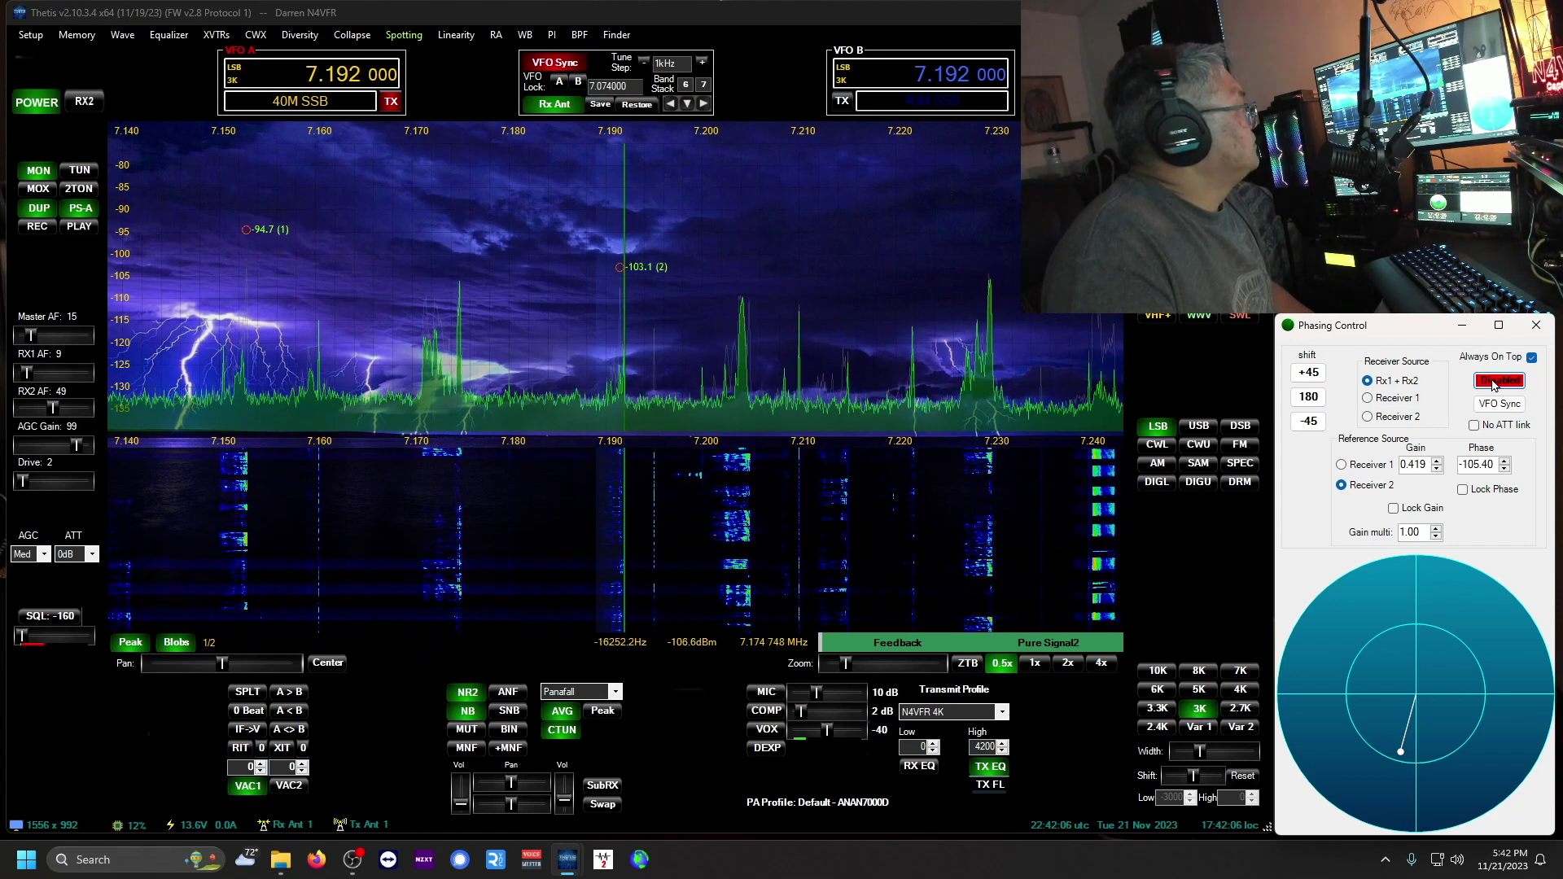
{"action": "left_click", "coordinate": [1495, 383]}
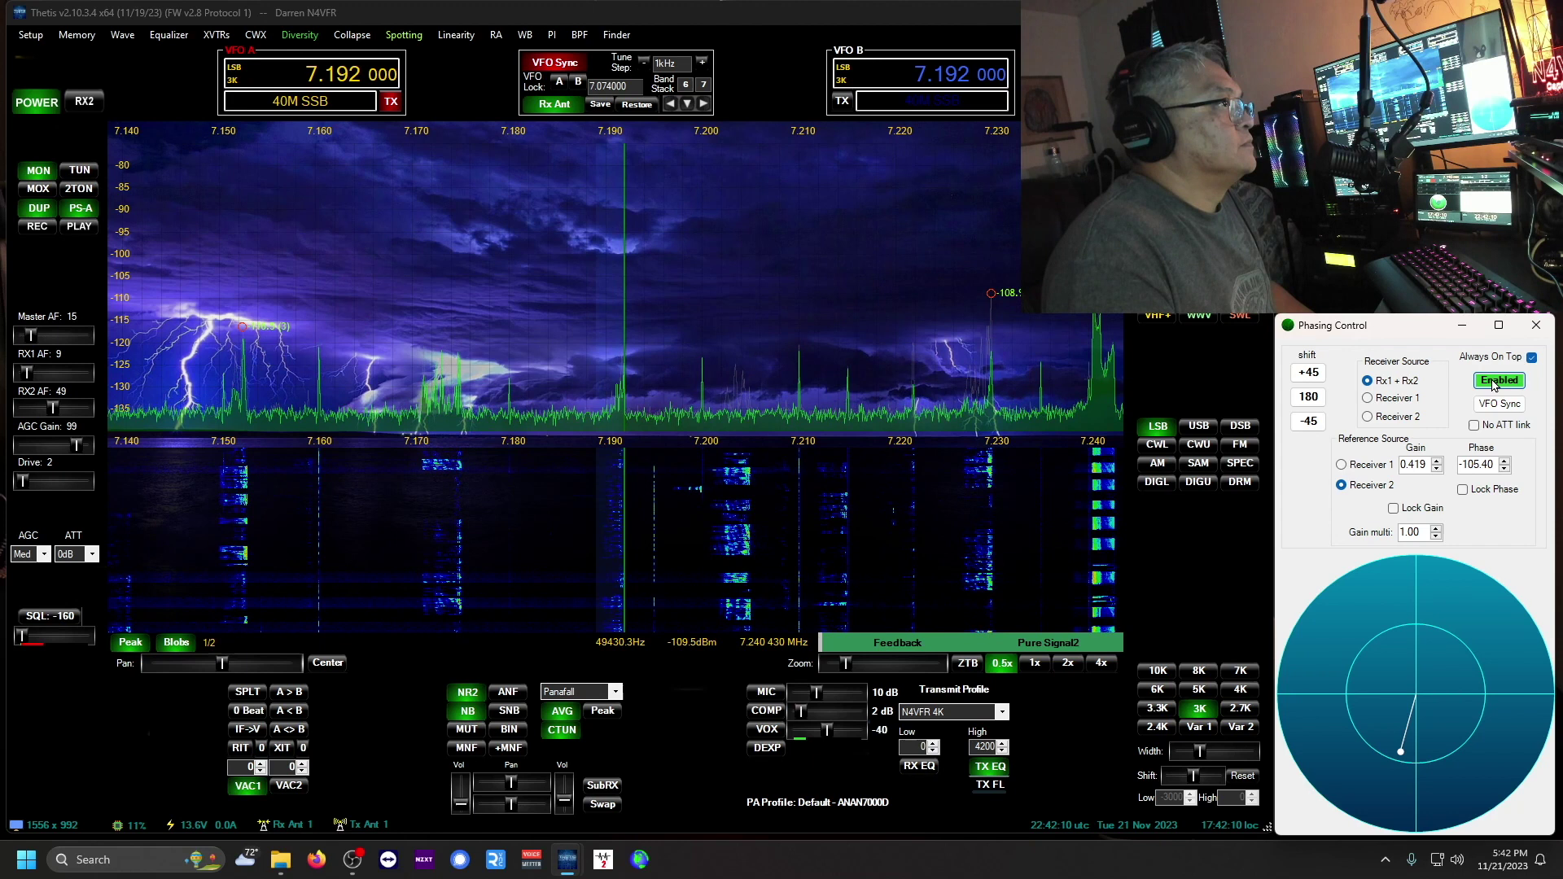
{"action": "left_click", "coordinate": [1495, 383]}
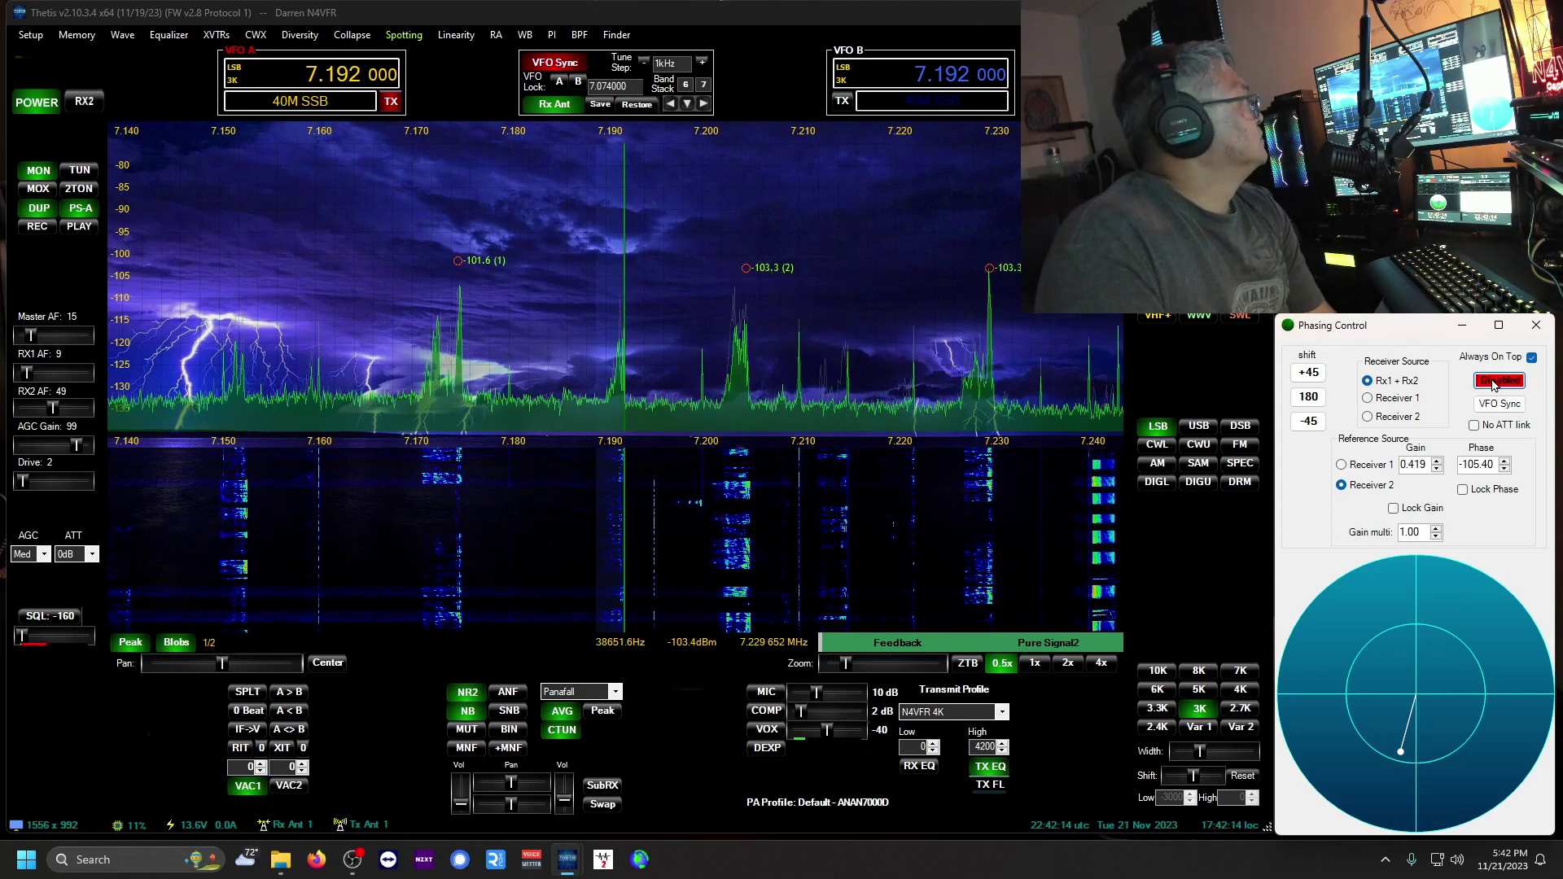
{"action": "left_click", "coordinate": [1495, 381]}
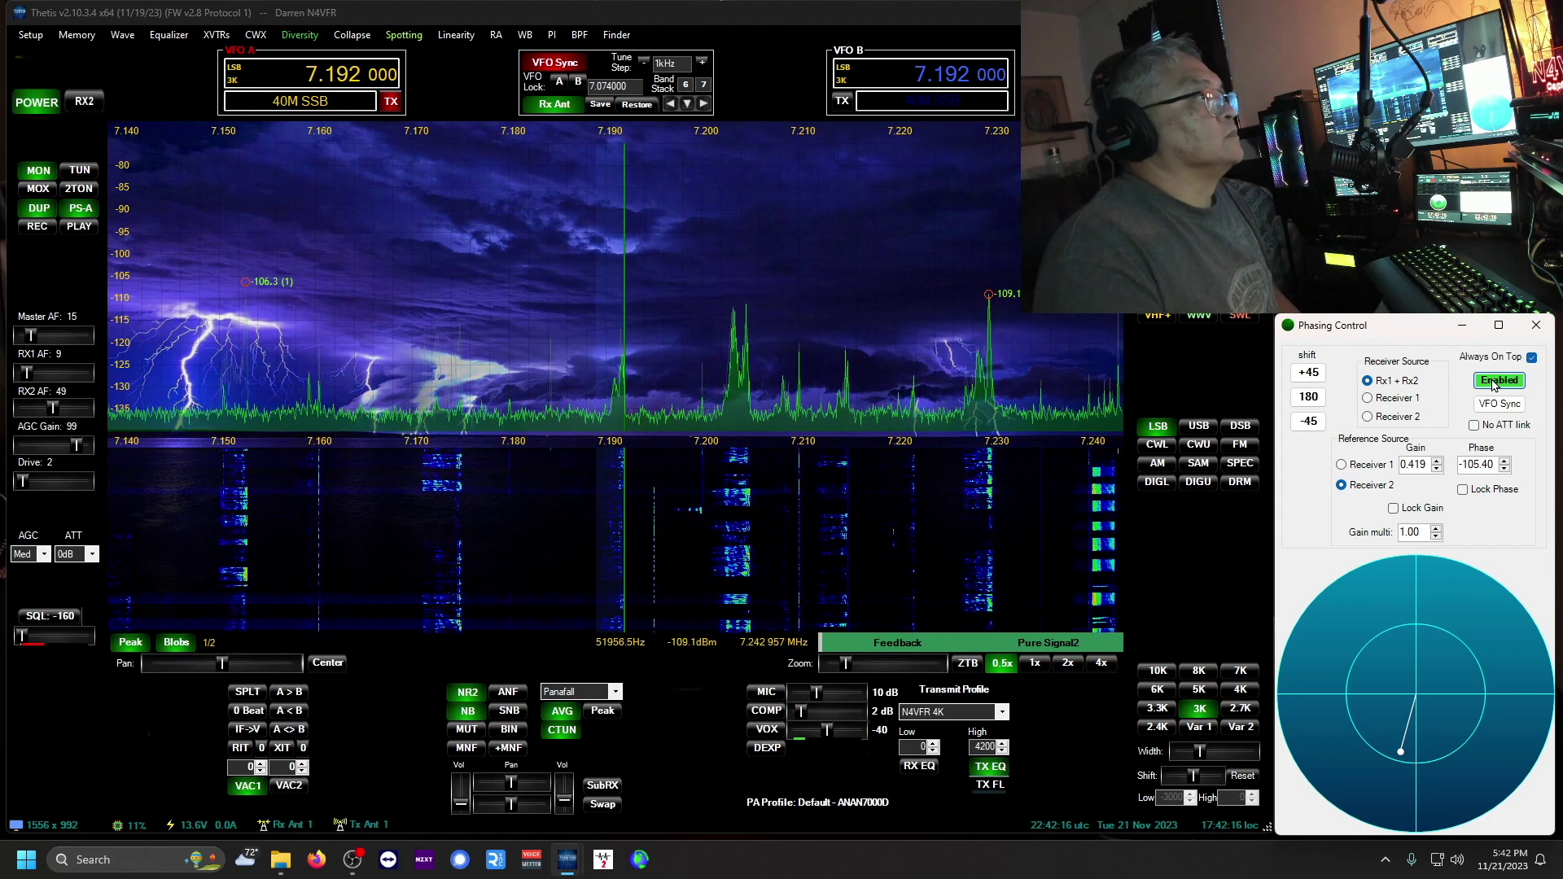
{"action": "left_click", "coordinate": [1495, 382]}
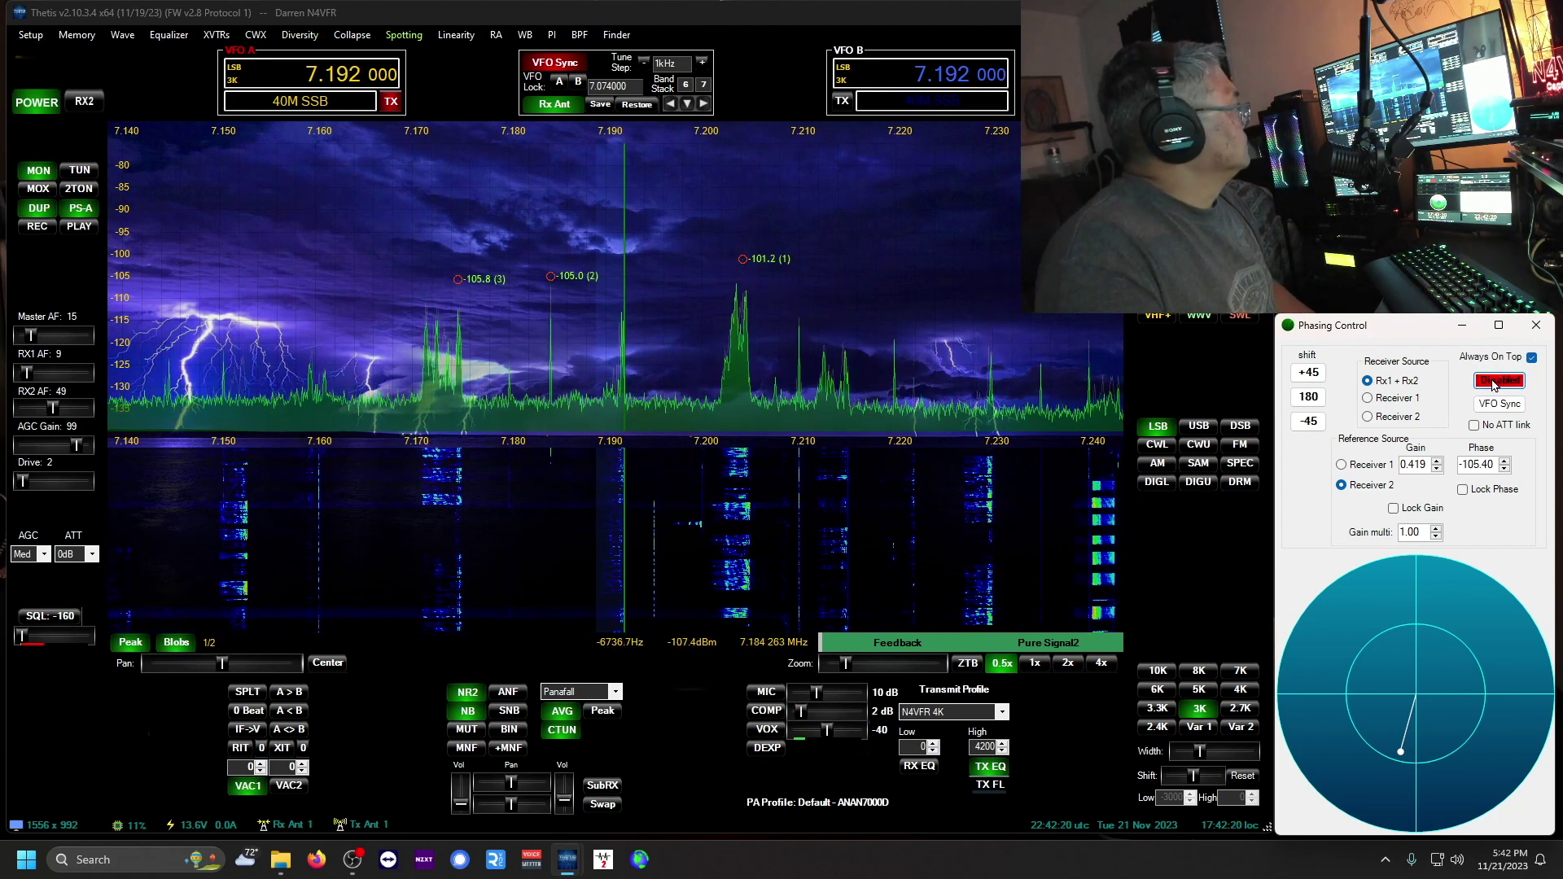
{"action": "left_click", "coordinate": [1495, 382]}
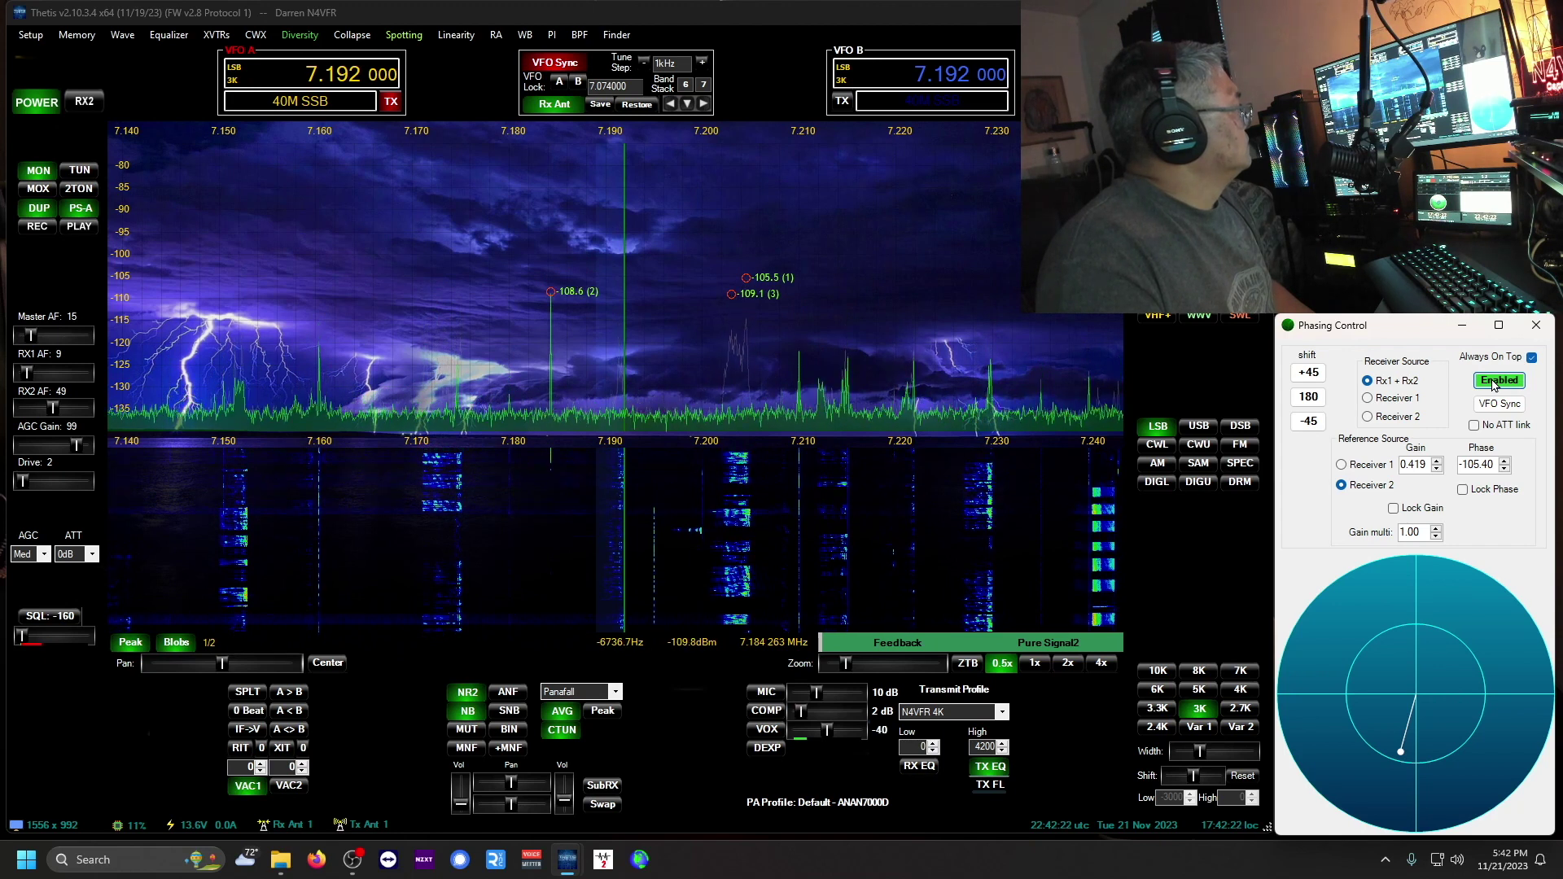
{"action": "left_click", "coordinate": [1495, 382]}
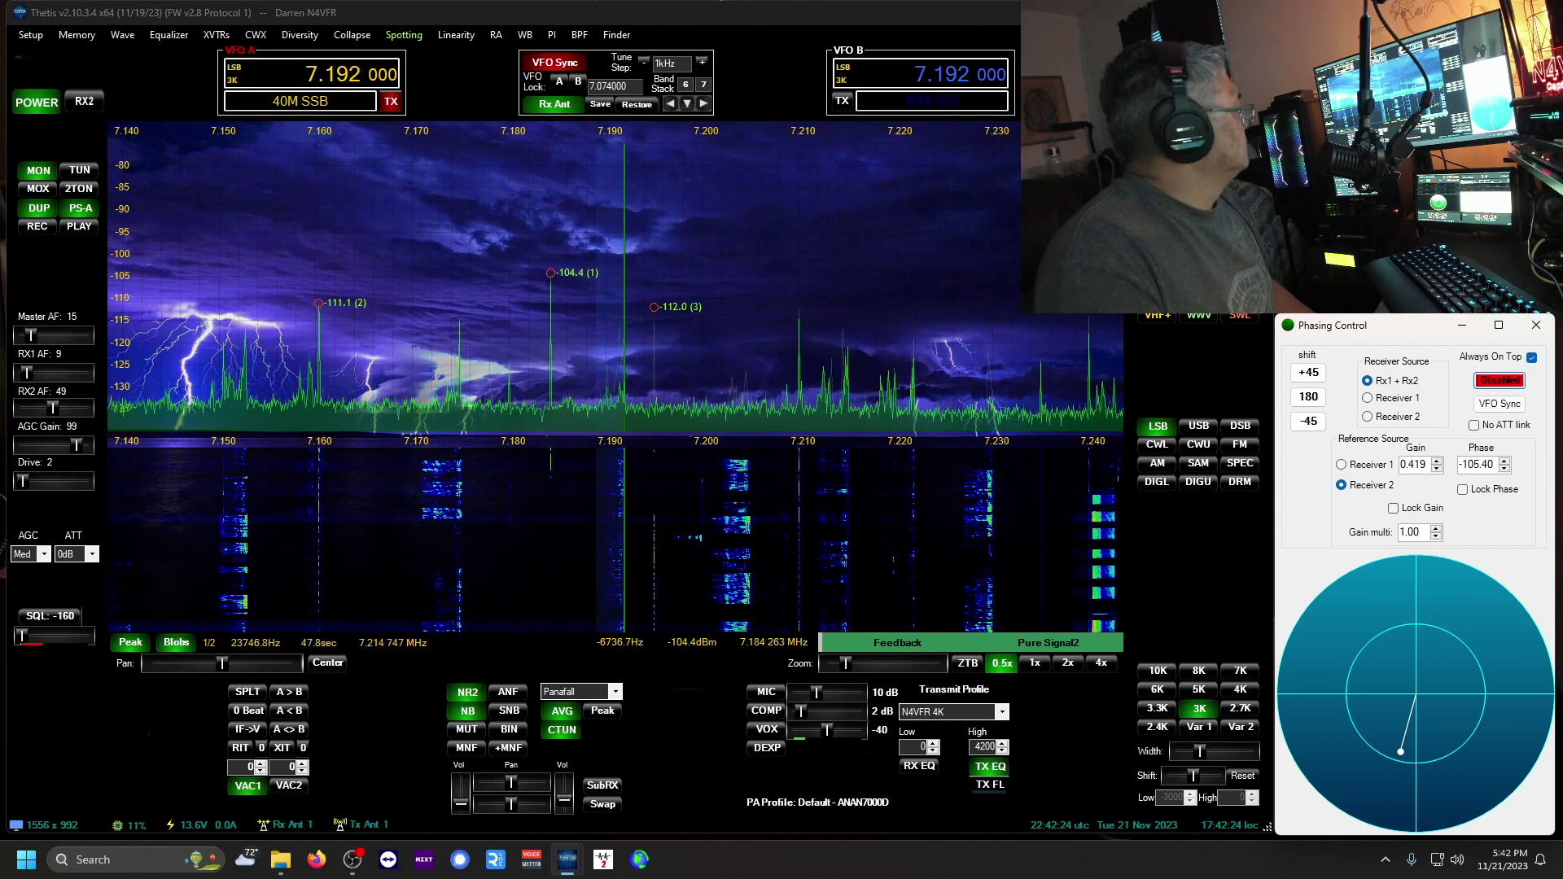
- With noise reduction and the noise blanker off, enable diversity and adjust its gain to 0.466 and phase to -113.67
{"action": "left_click", "coordinate": [476, 693]}
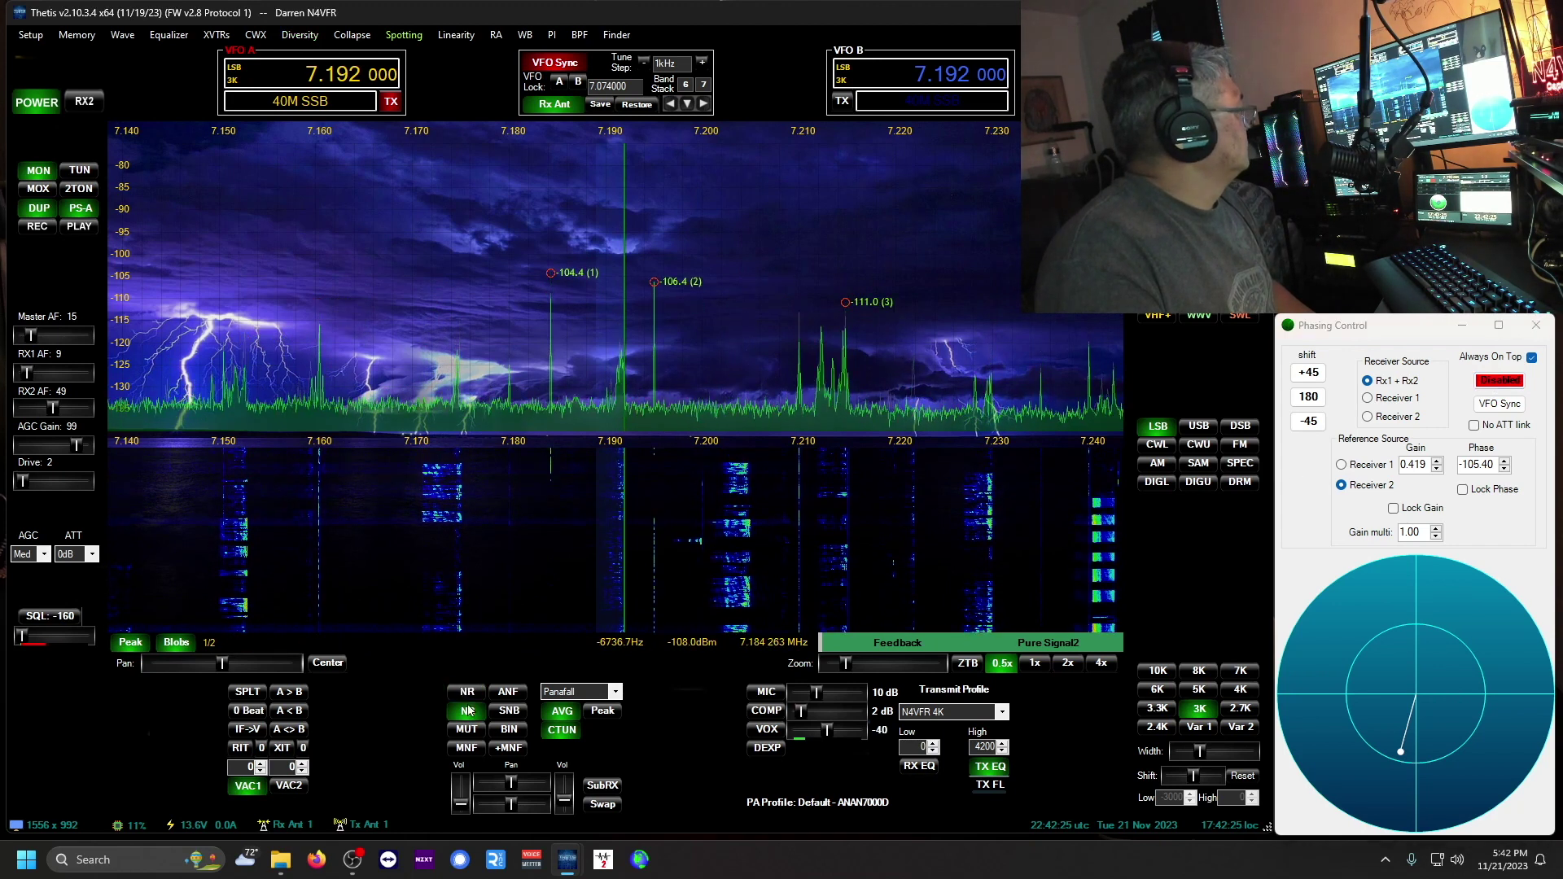
{"action": "left_click", "coordinate": [1508, 388]}
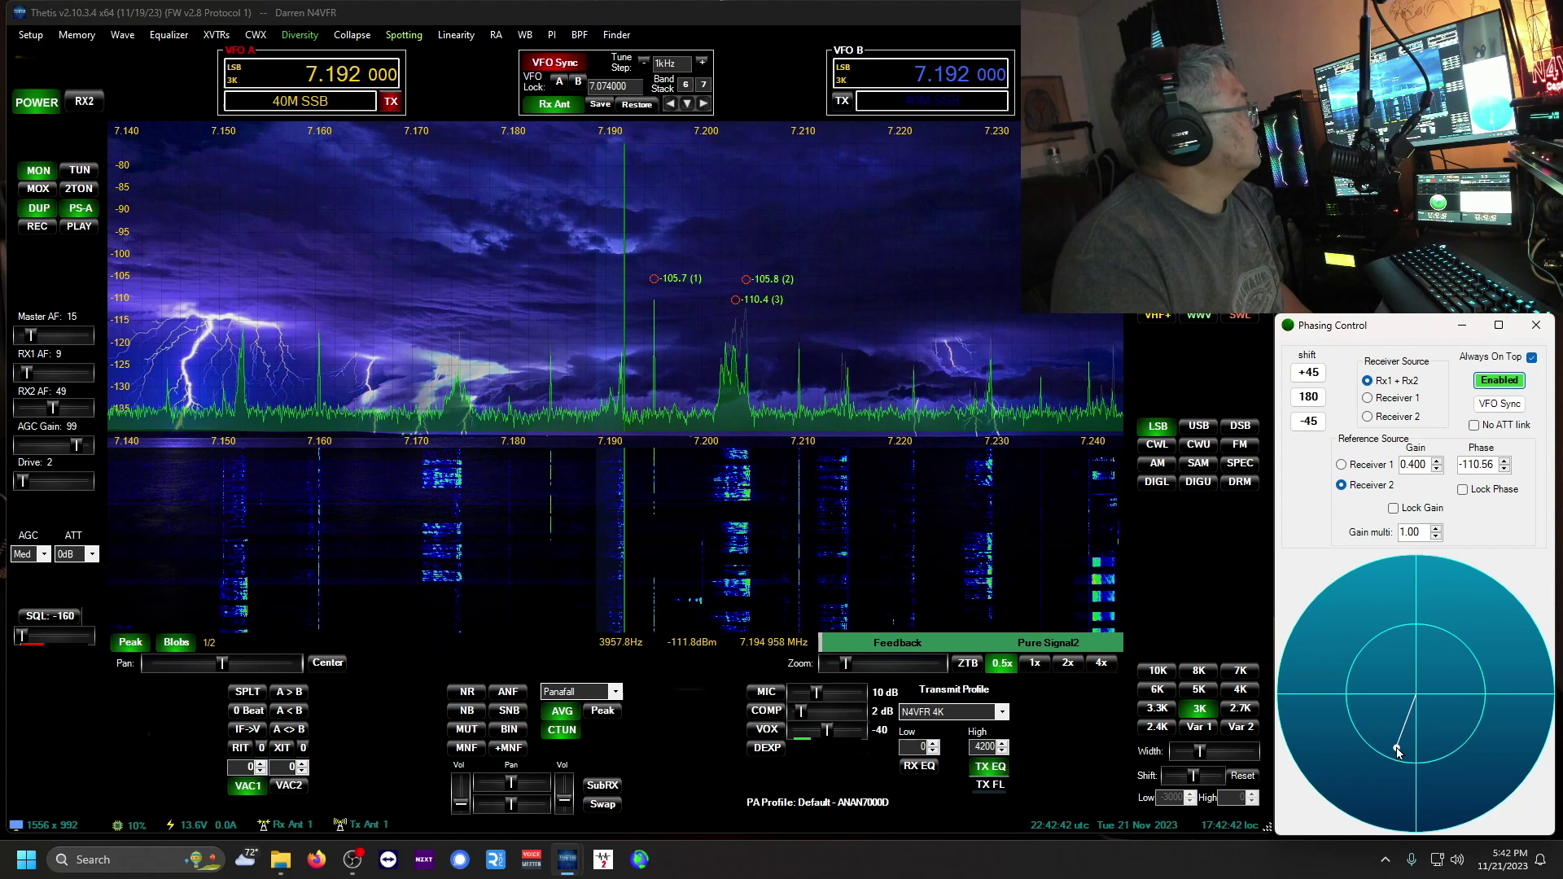
{"action": "mouse_move", "coordinate": [1397, 753]}
{"action": "left_mouse_down"}
{"action": "mouse_move", "coordinate": [1351, 723]}
{"action": "mouse_move", "coordinate": [1366, 702]}
{"action": "mouse_move", "coordinate": [1316, 667]}
{"action": "mouse_move", "coordinate": [1296, 705]}
{"action": "mouse_move", "coordinate": [1334, 755]}
{"action": "mouse_move", "coordinate": [1413, 770]}
{"action": "mouse_move", "coordinate": [1390, 767]}
{"action": "left_mouse_up"}
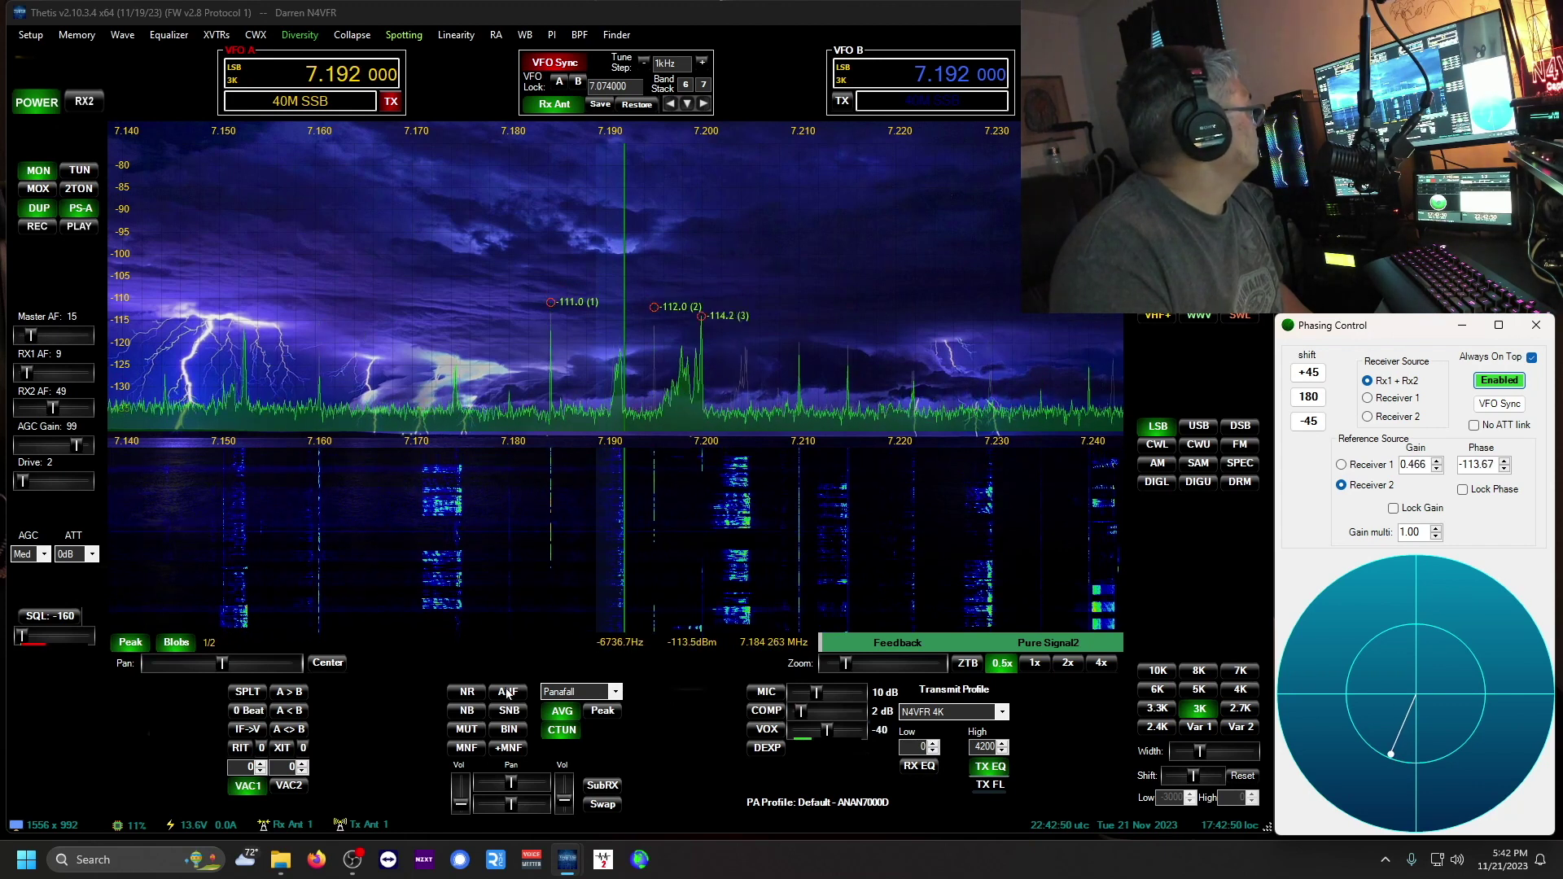
- Turn on NR2 and the NB noise blanker, and toggle diversity off and back on to compare reception
{"action": "left_click", "coordinate": [468, 693]}
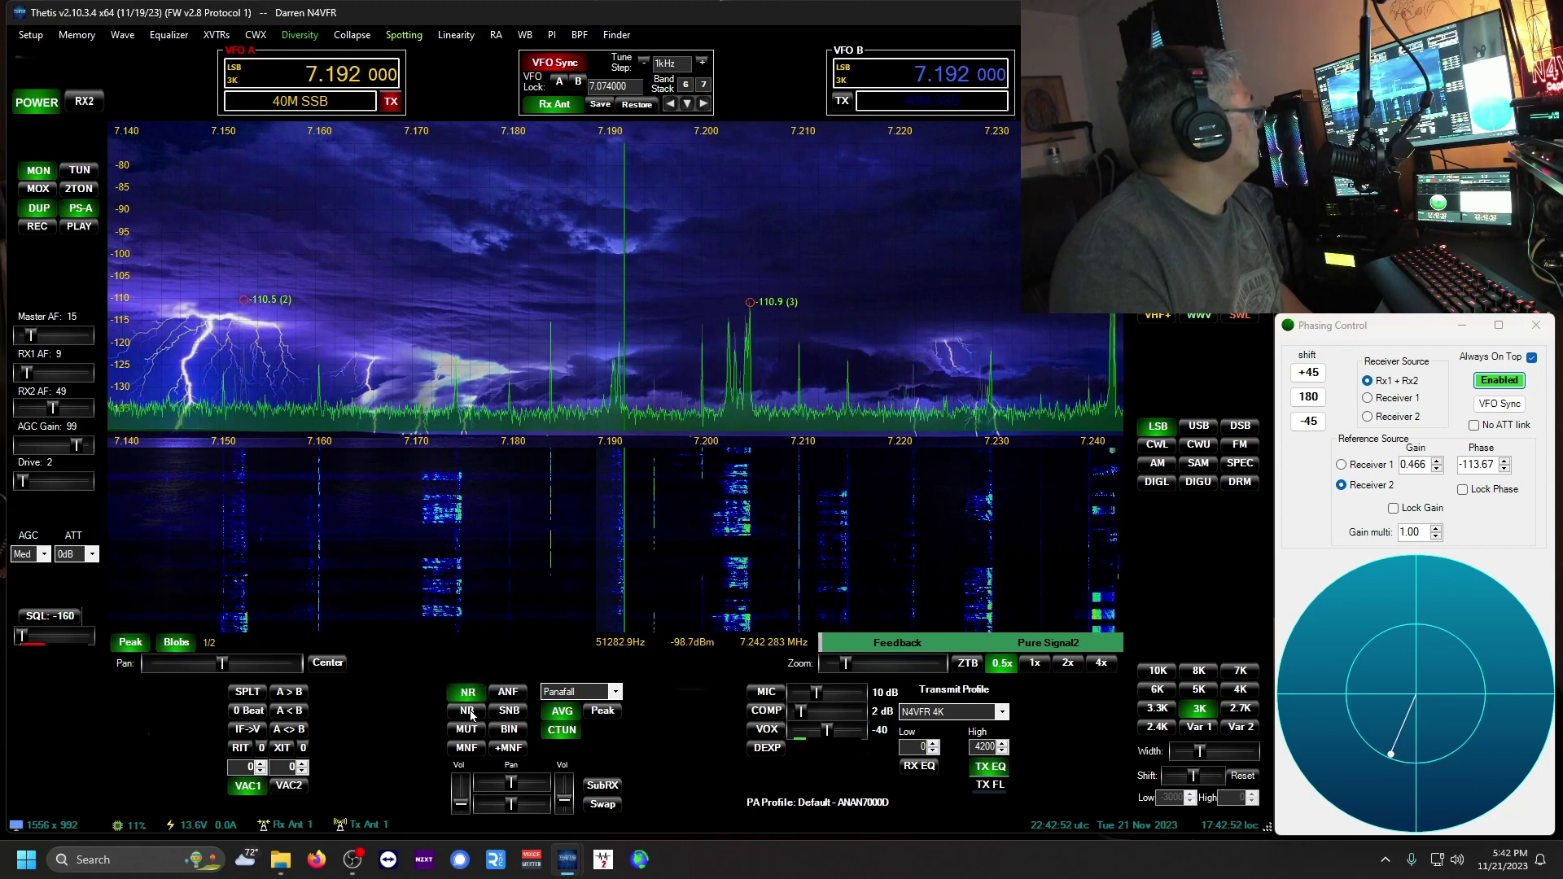
{"action": "left_click", "coordinate": [470, 715]}
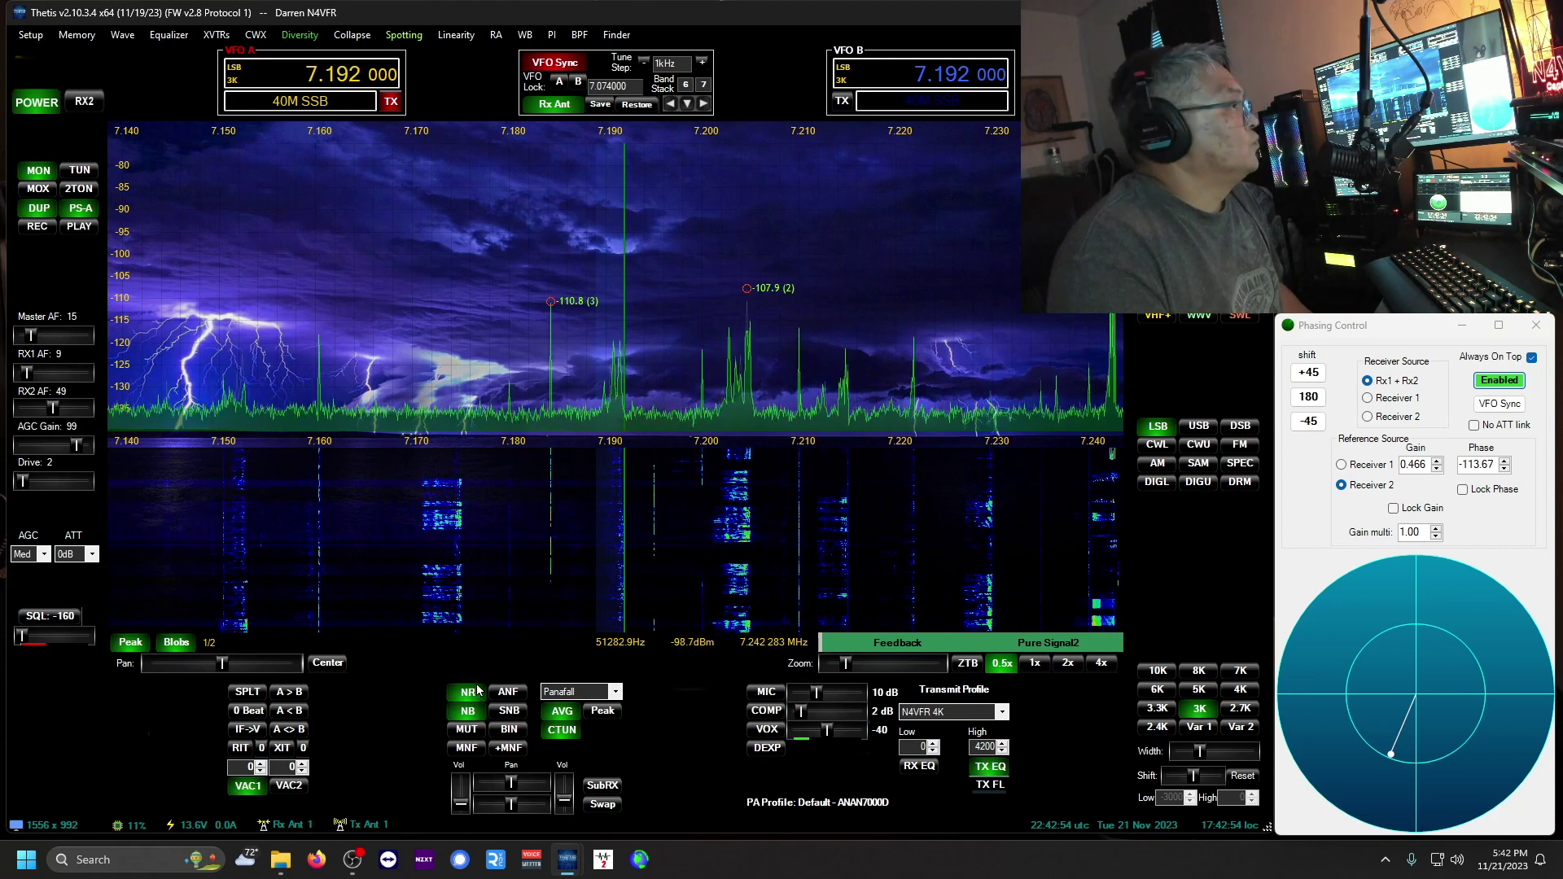
{"action": "left_click", "coordinate": [480, 697]}
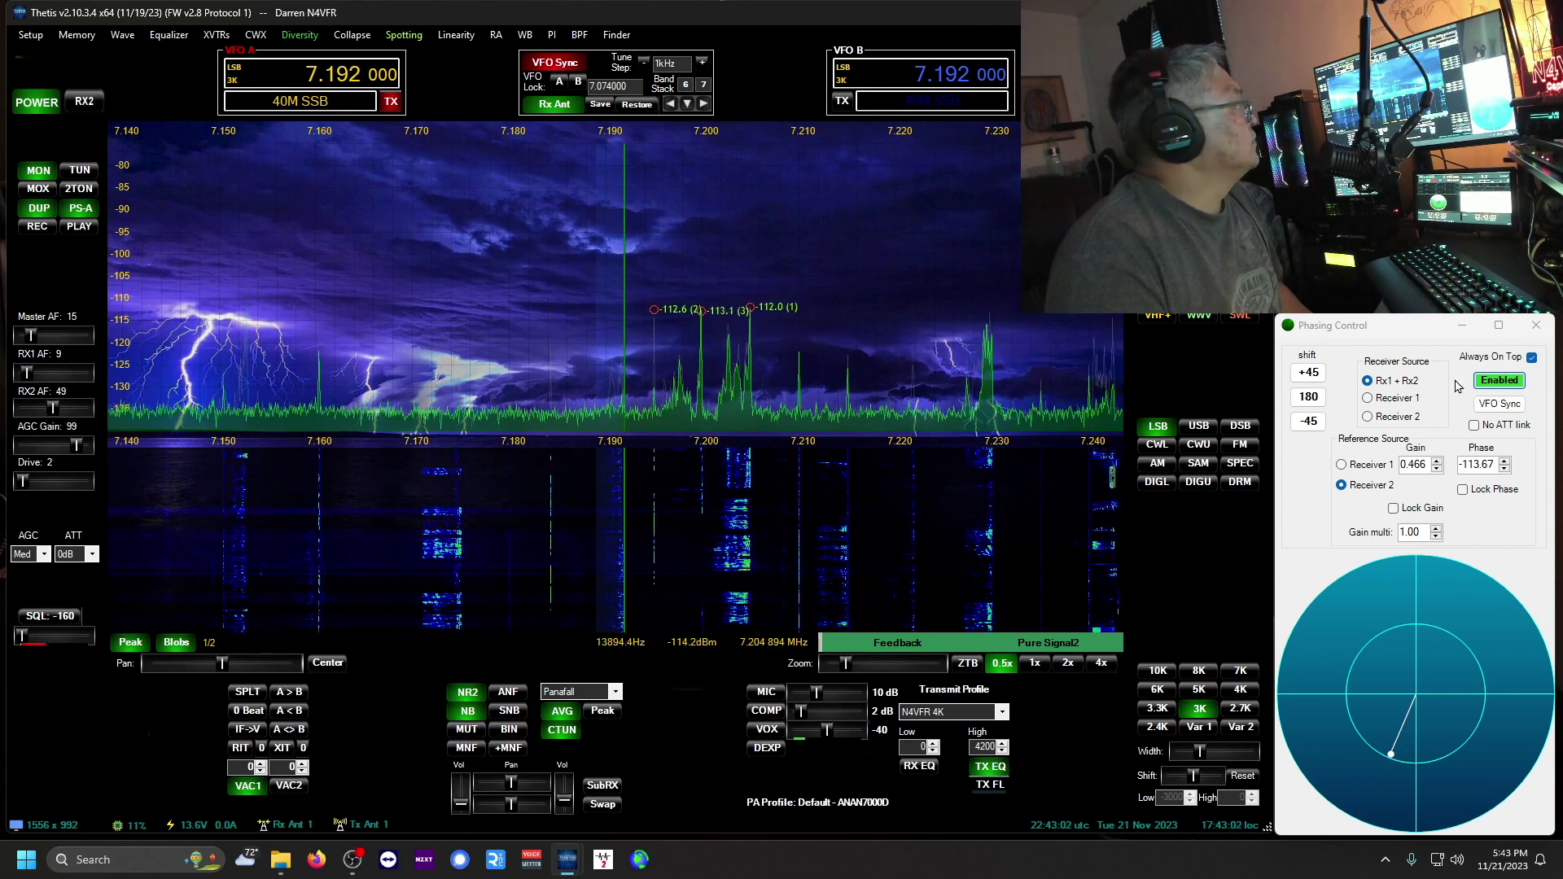
{"action": "left_click", "coordinate": [1498, 381]}
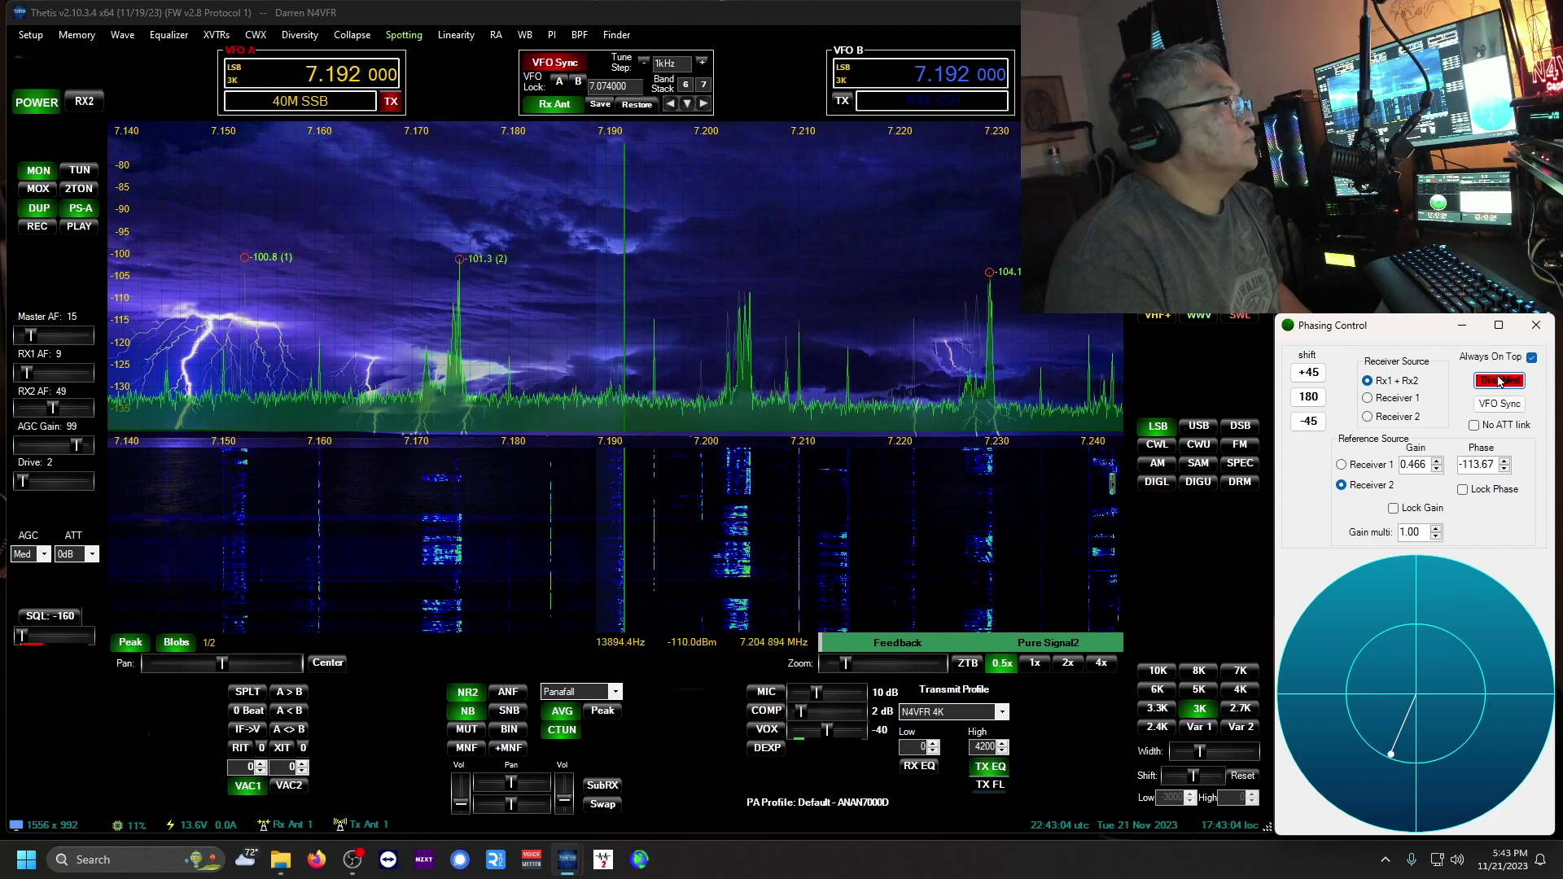
{"action": "left_click", "coordinate": [1498, 381]}
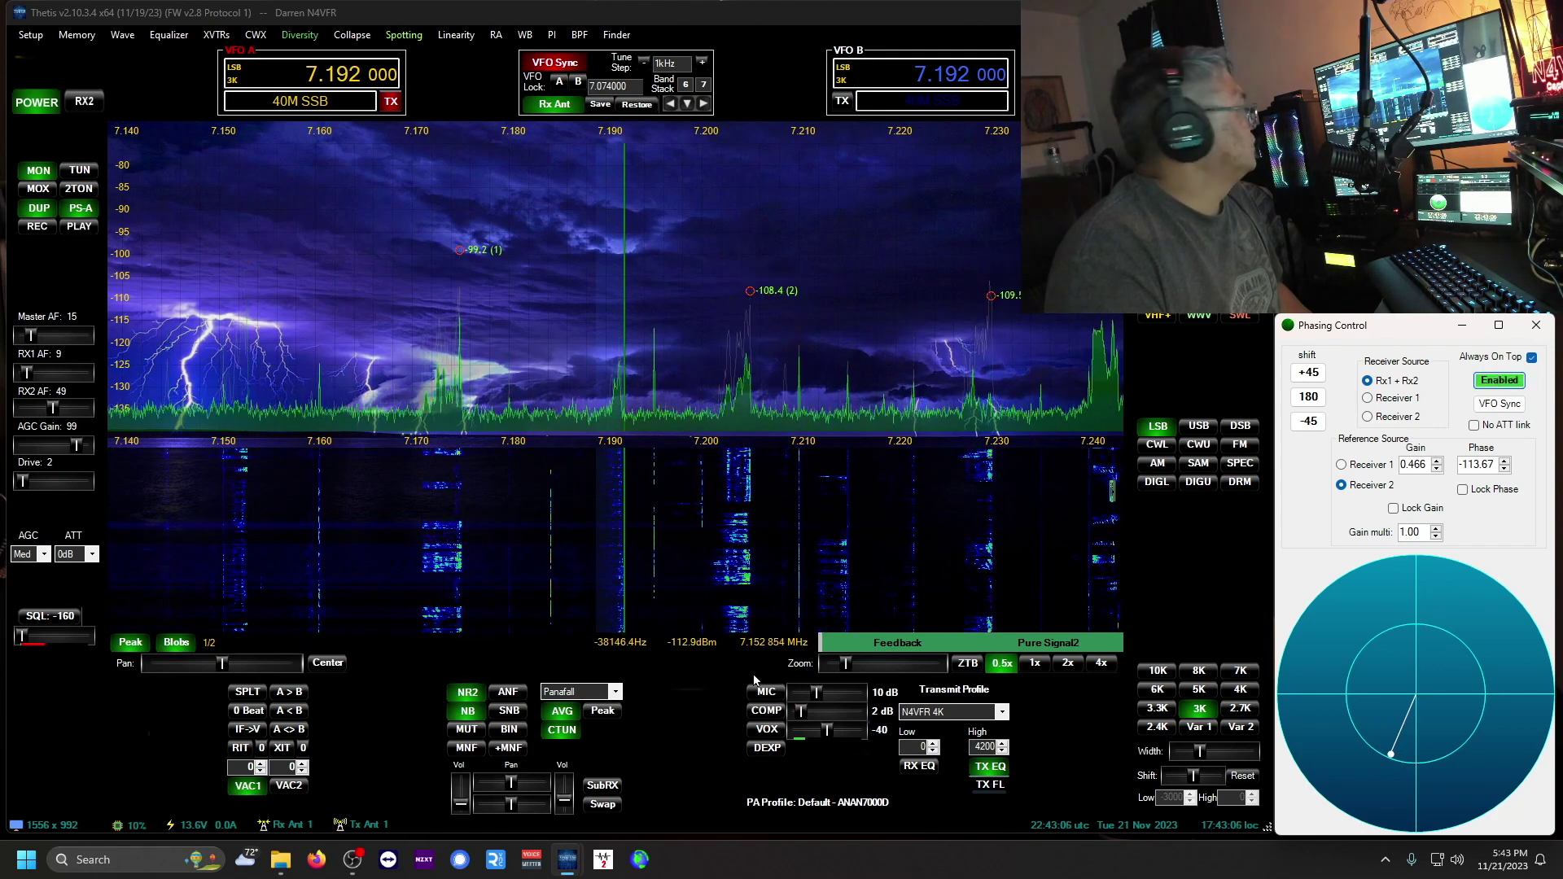
- Turn off noise reduction and the noise blanker on 3.650 MHz, and toggle diversity off and on to compare the noise floor
{"action": "left_click", "coordinate": [471, 731]}
{"action": "left_click", "coordinate": [468, 711]}
{"action": "left_click", "coordinate": [467, 692]}
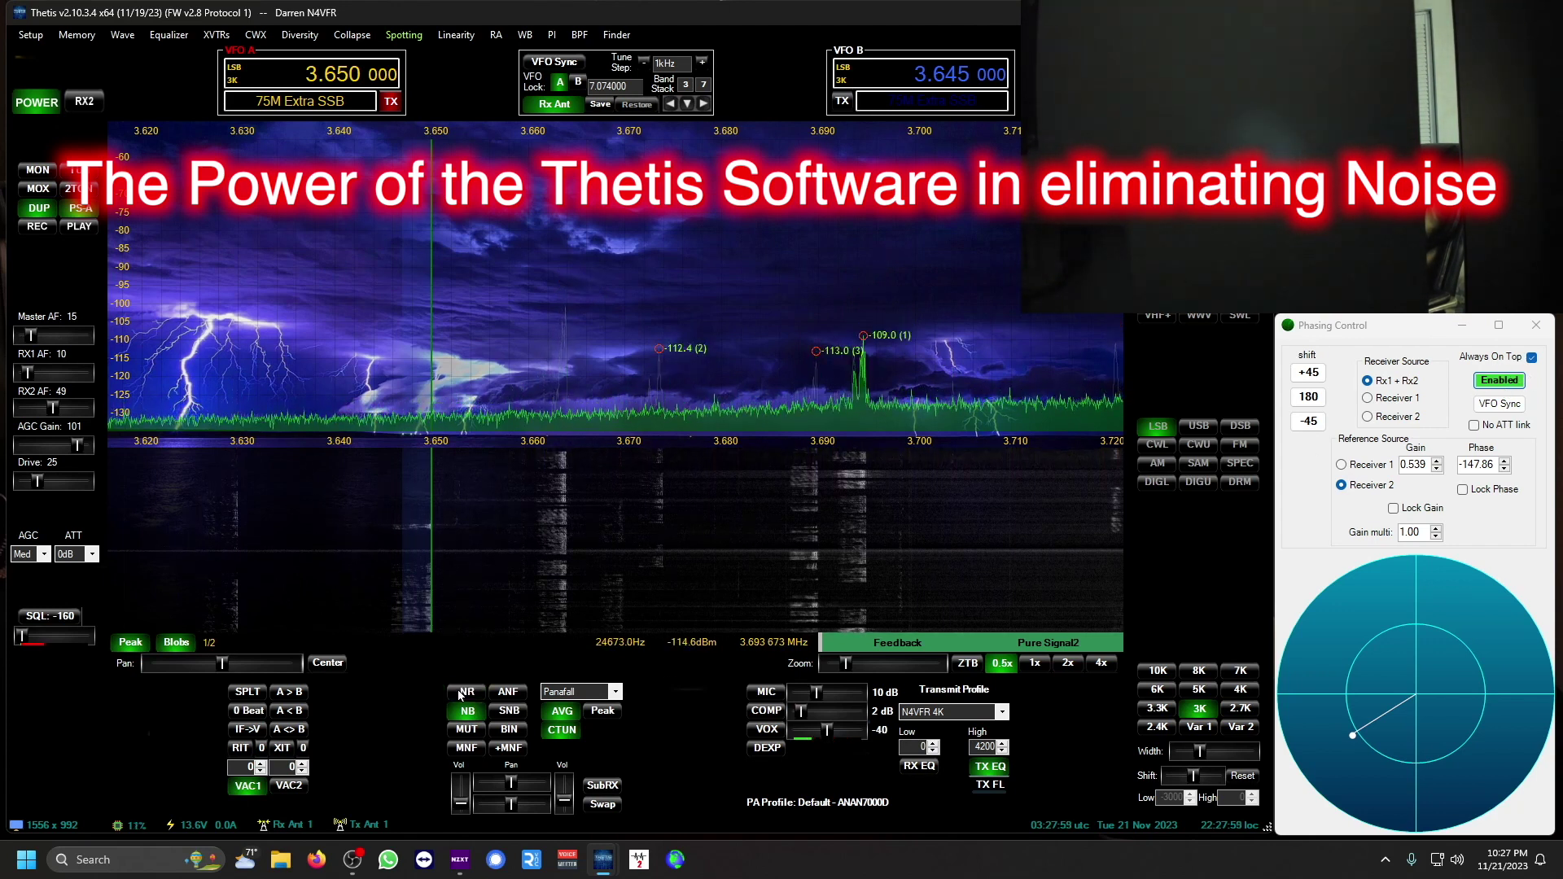
{"action": "left_click", "coordinate": [463, 713]}
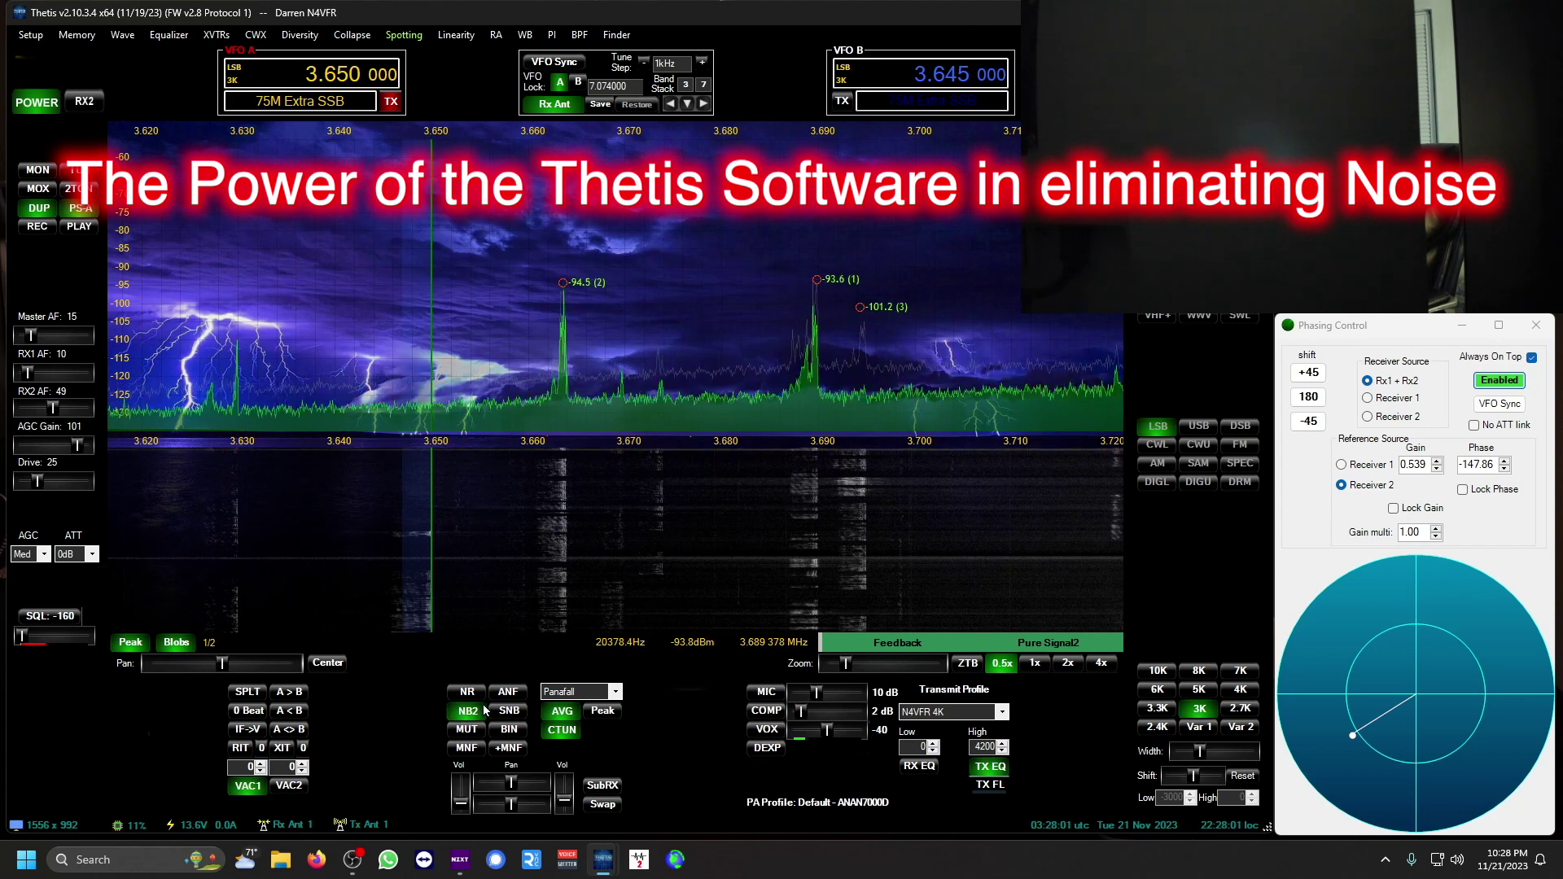
{"action": "left_click", "coordinate": [1509, 384]}
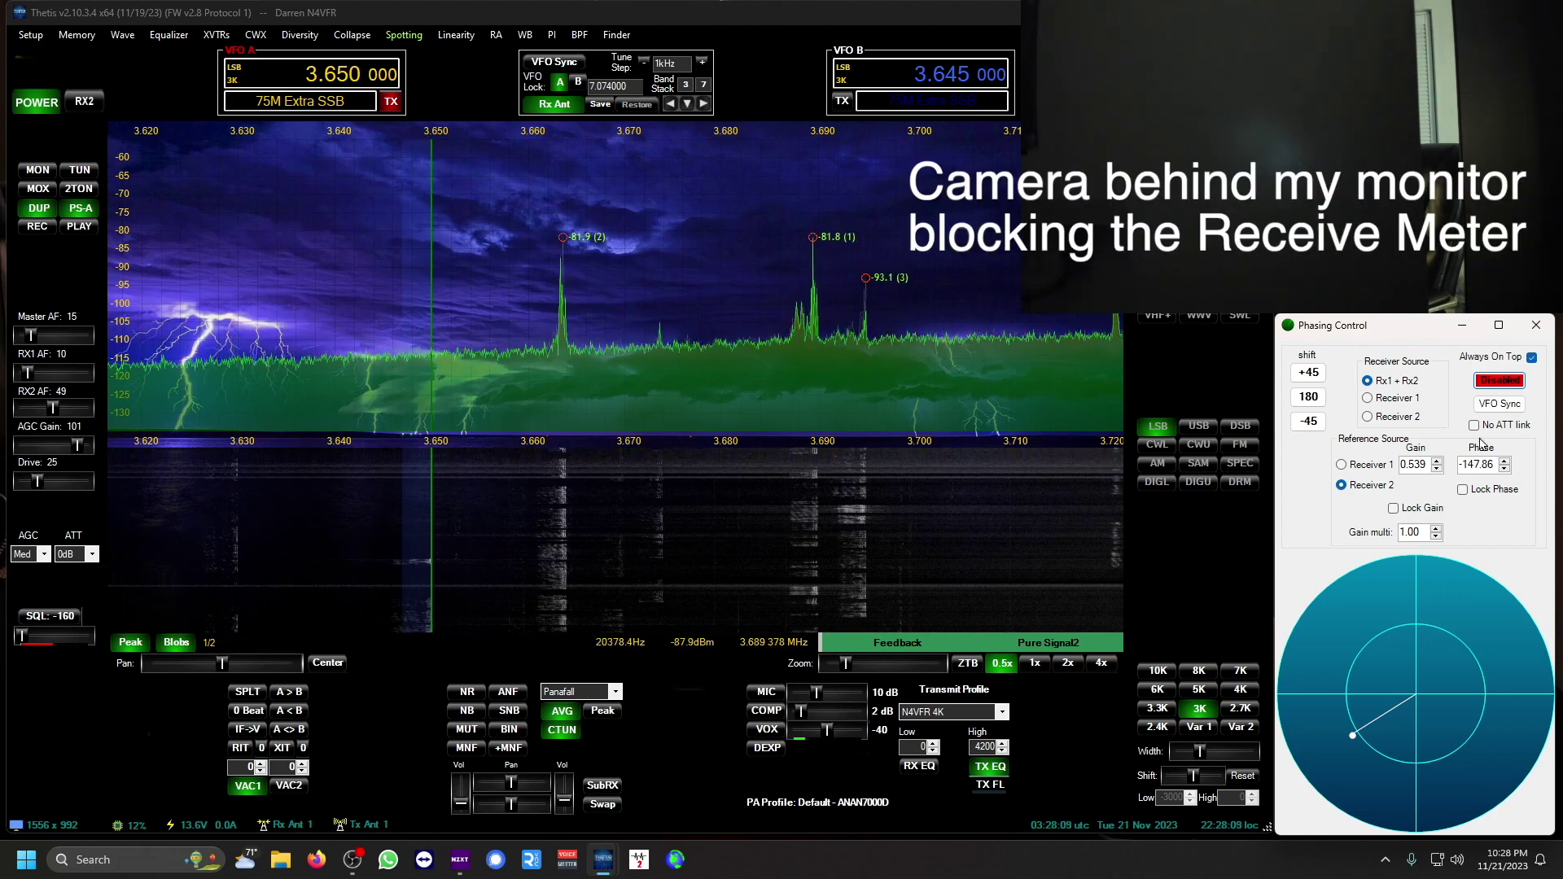
{"action": "left_click", "coordinate": [1500, 381]}
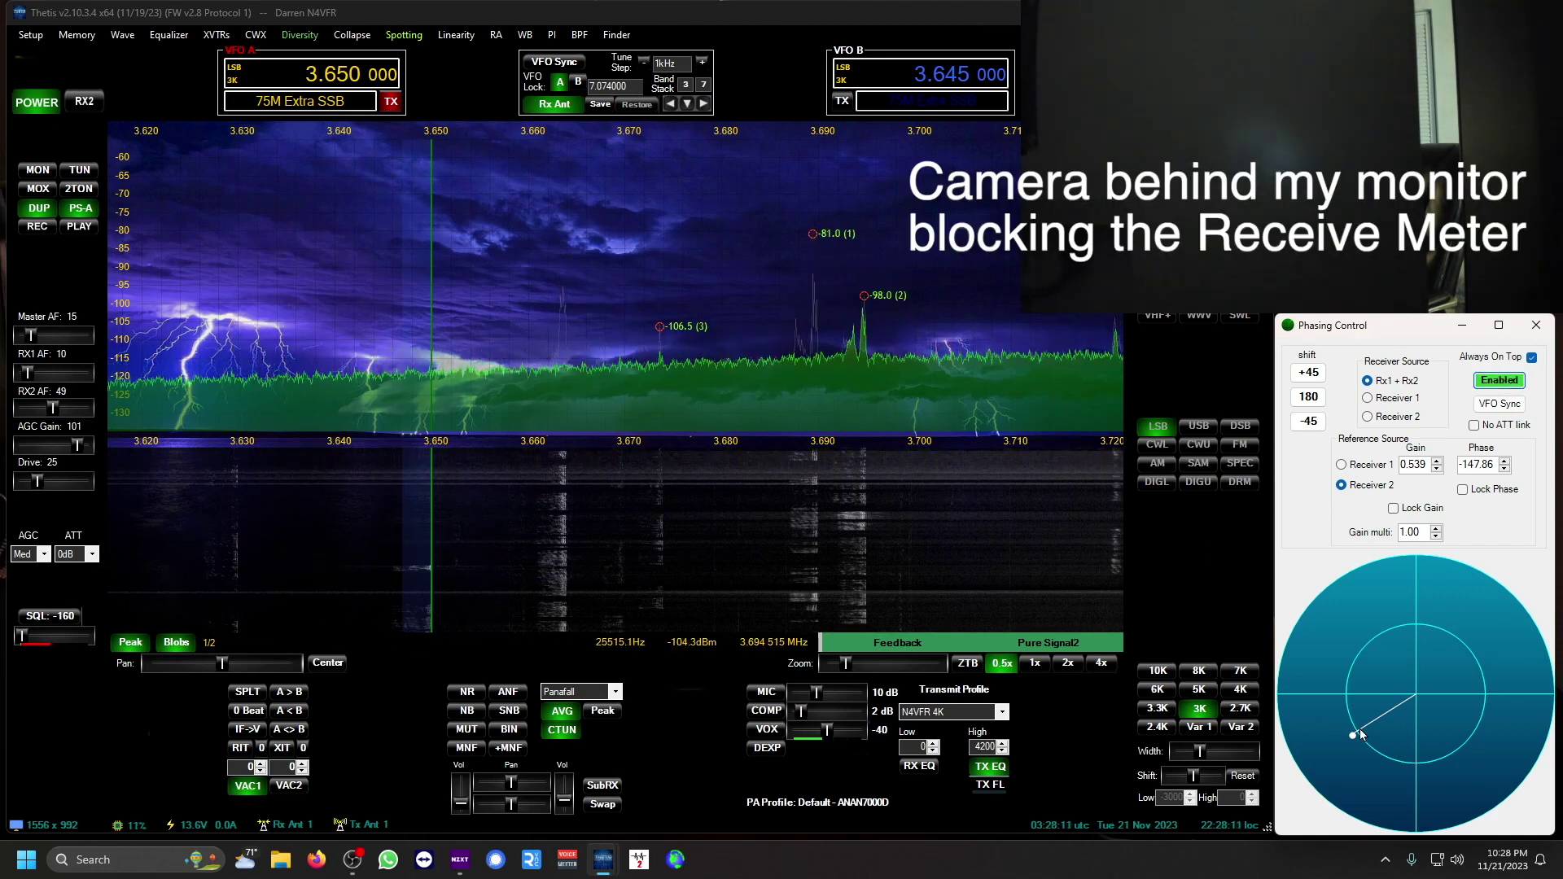
- Adjust the diversity gain to 0.503 and phase to -123.14, and turn on NR2 and the NB noise blanker
{"action": "mouse_move", "coordinate": [1353, 735]}
{"action": "left_mouse_down"}
{"action": "mouse_move", "coordinate": [1358, 765]}
{"action": "mouse_move", "coordinate": [1406, 788]}
{"action": "mouse_move", "coordinate": [1472, 767]}
{"action": "mouse_move", "coordinate": [1496, 733]}
{"action": "mouse_move", "coordinate": [1492, 687]}
{"action": "mouse_move", "coordinate": [1399, 631]}
{"action": "mouse_move", "coordinate": [1361, 652]}
{"action": "mouse_move", "coordinate": [1366, 690]}
{"action": "mouse_move", "coordinate": [1389, 716]}
{"action": "mouse_move", "coordinate": [1404, 705]}
{"action": "mouse_move", "coordinate": [1384, 730]}
{"action": "mouse_move", "coordinate": [1389, 765]}
{"action": "mouse_move", "coordinate": [1353, 764]}
{"action": "mouse_move", "coordinate": [1372, 755]}
{"action": "mouse_move", "coordinate": [1353, 741]}
{"action": "mouse_move", "coordinate": [1394, 739]}
{"action": "mouse_move", "coordinate": [1378, 754]}
{"action": "left_mouse_up"}
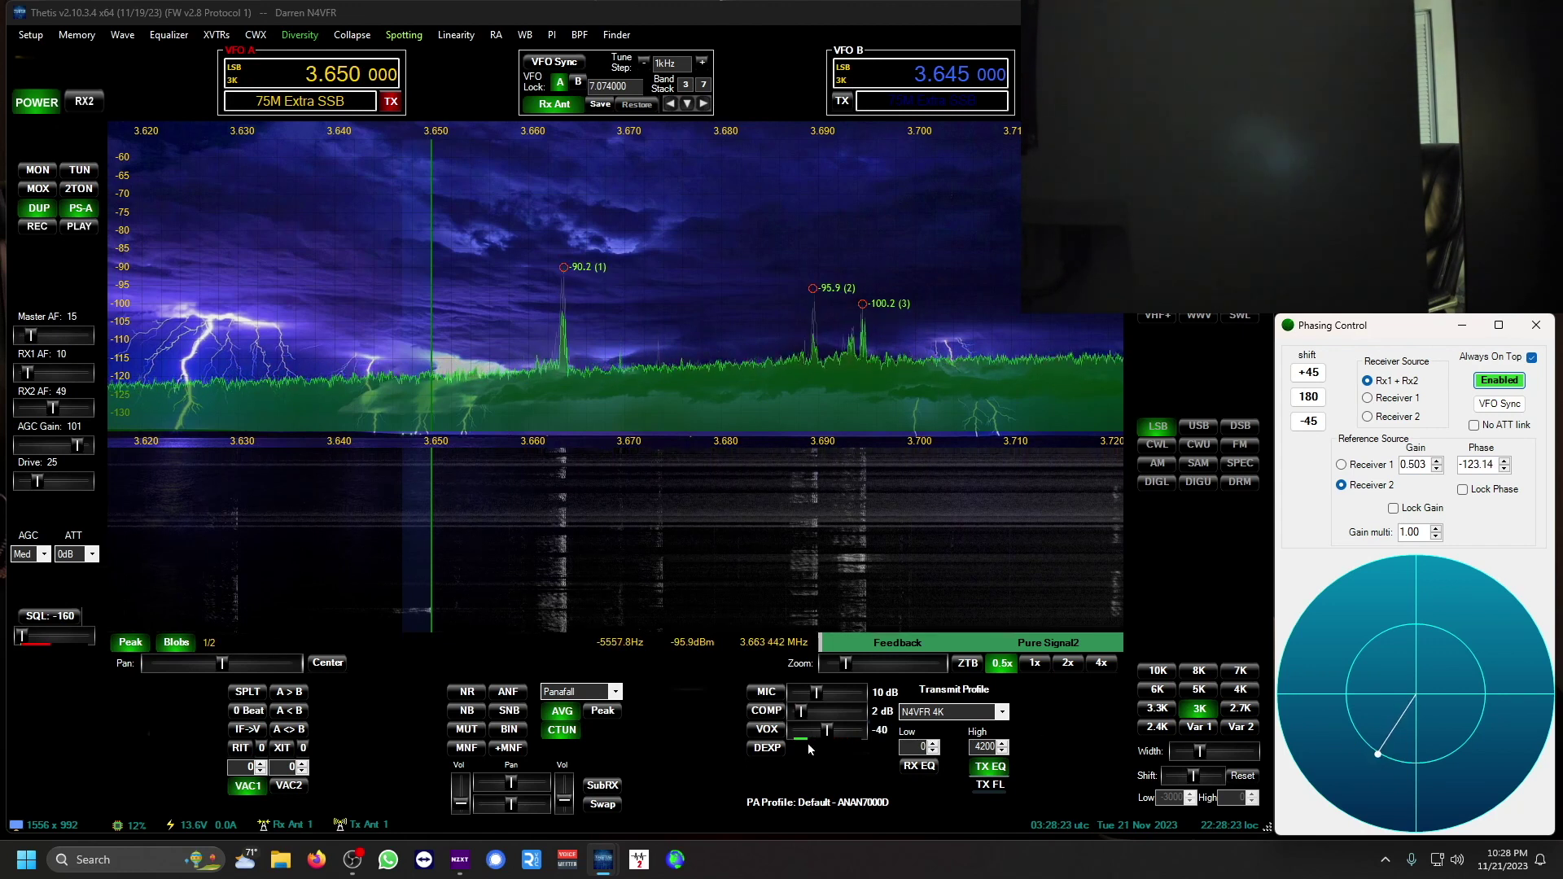
{"action": "left_click", "coordinate": [467, 693]}
{"action": "left_click", "coordinate": [472, 698]}
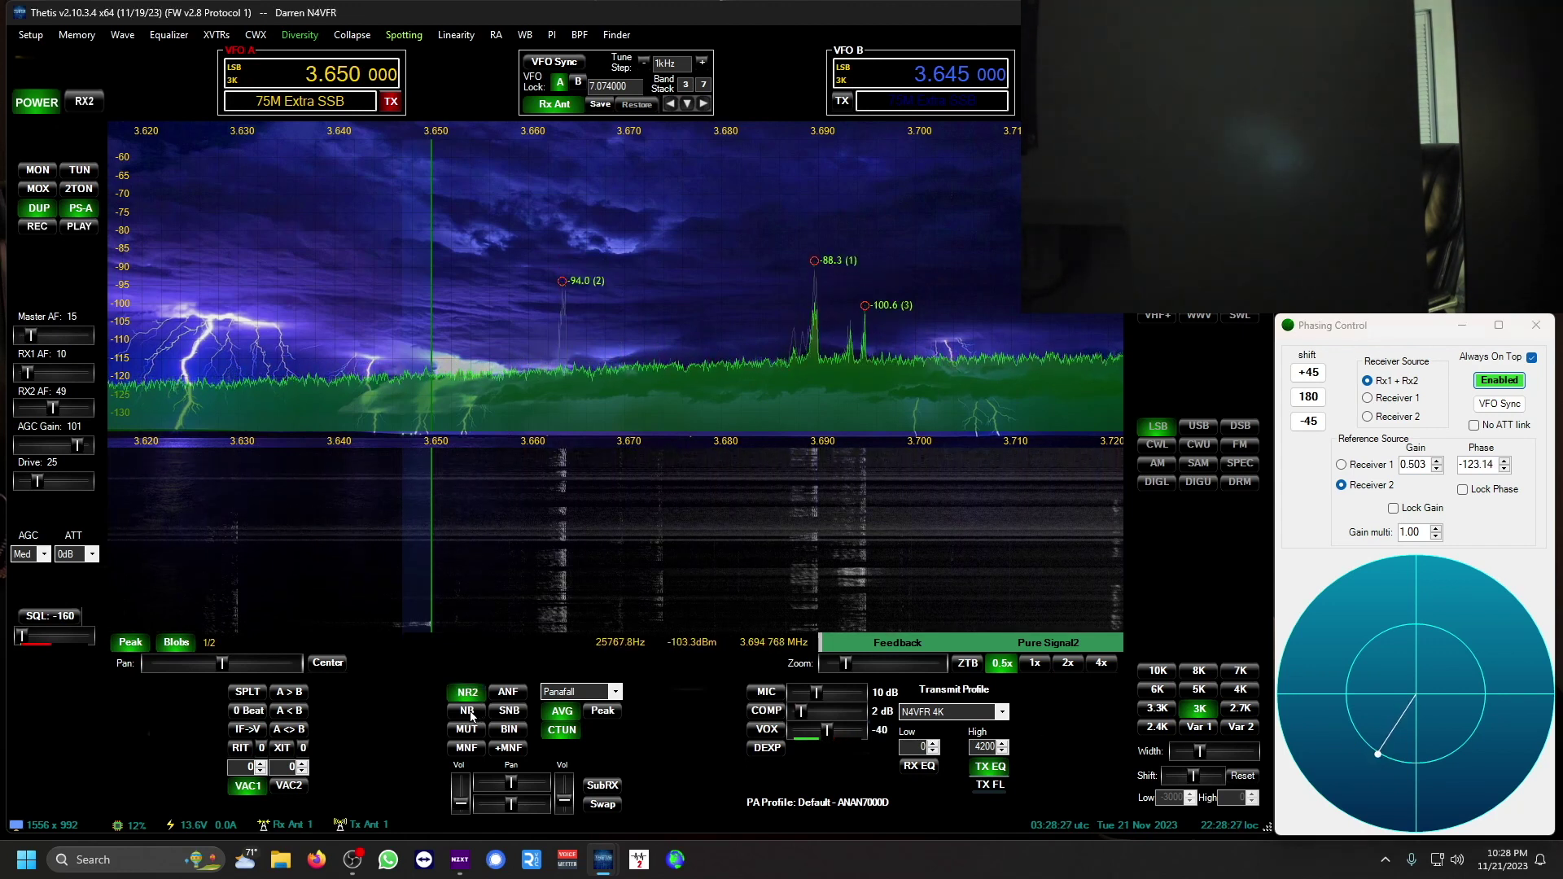
{"action": "left_click", "coordinate": [479, 715]}
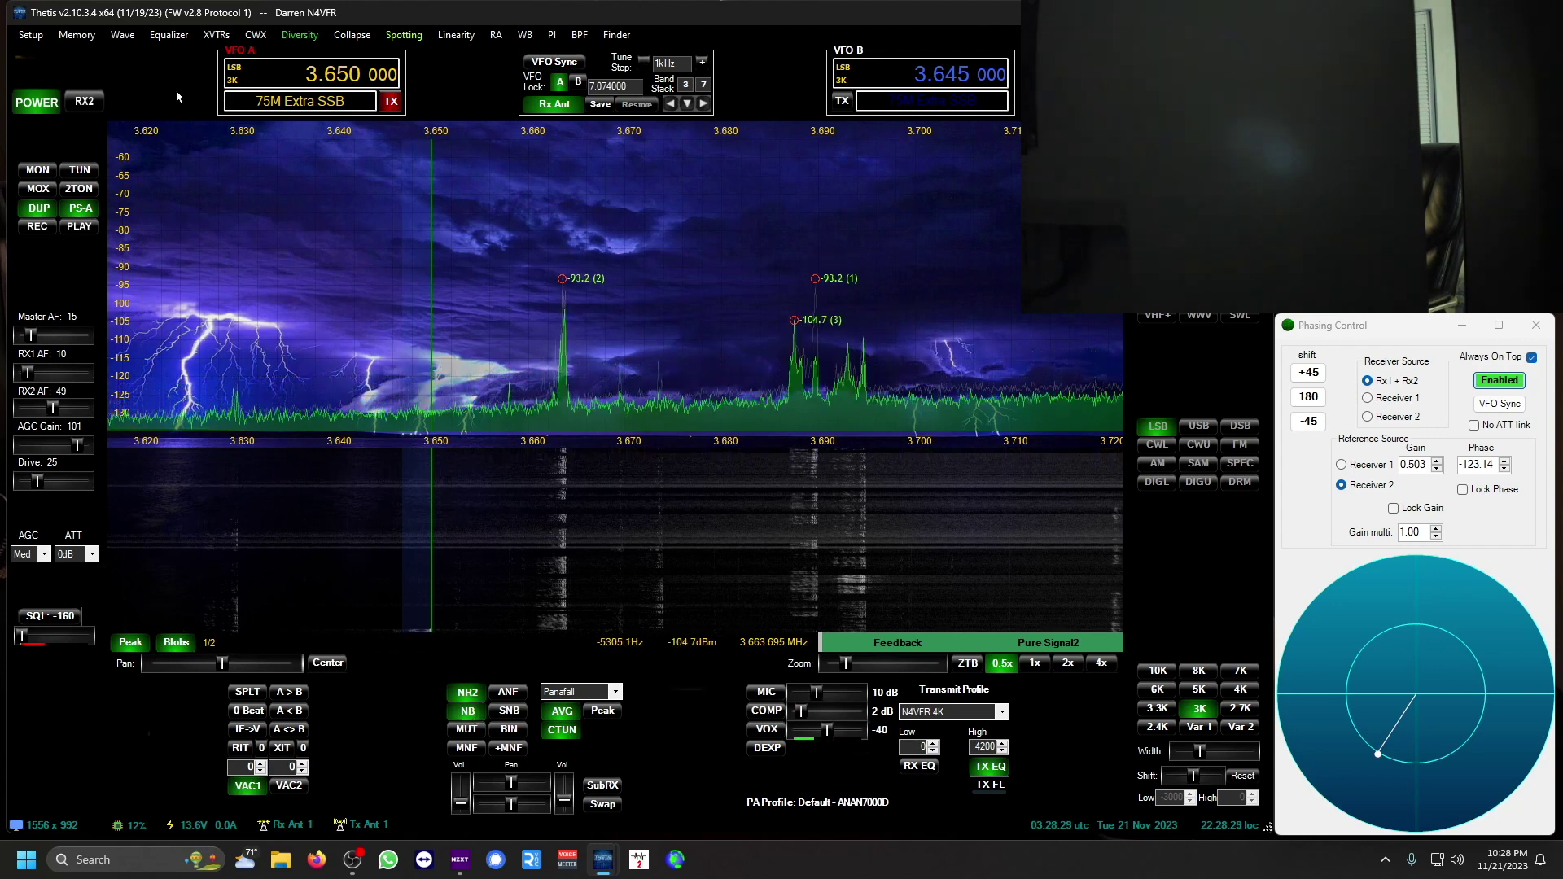
- Transmit briefly on 3.650 MHz, and switch the noise blanker to NB2 with noise reduction off
{"action": "key", "text": "space"}
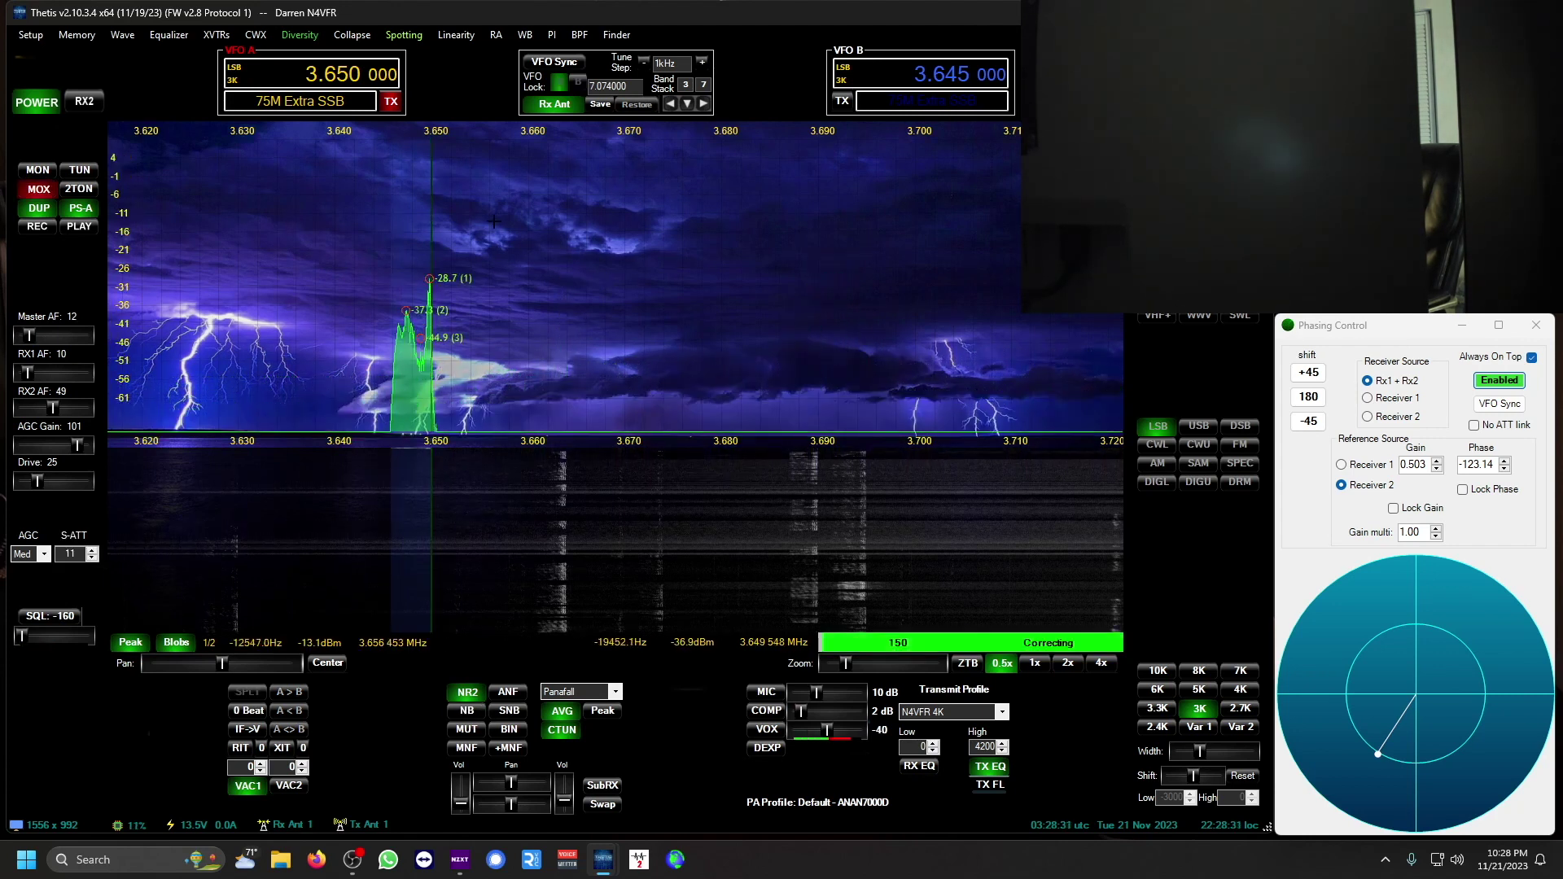
{"action": "key", "text": "space"}
{"action": "left_click", "coordinate": [470, 715]}
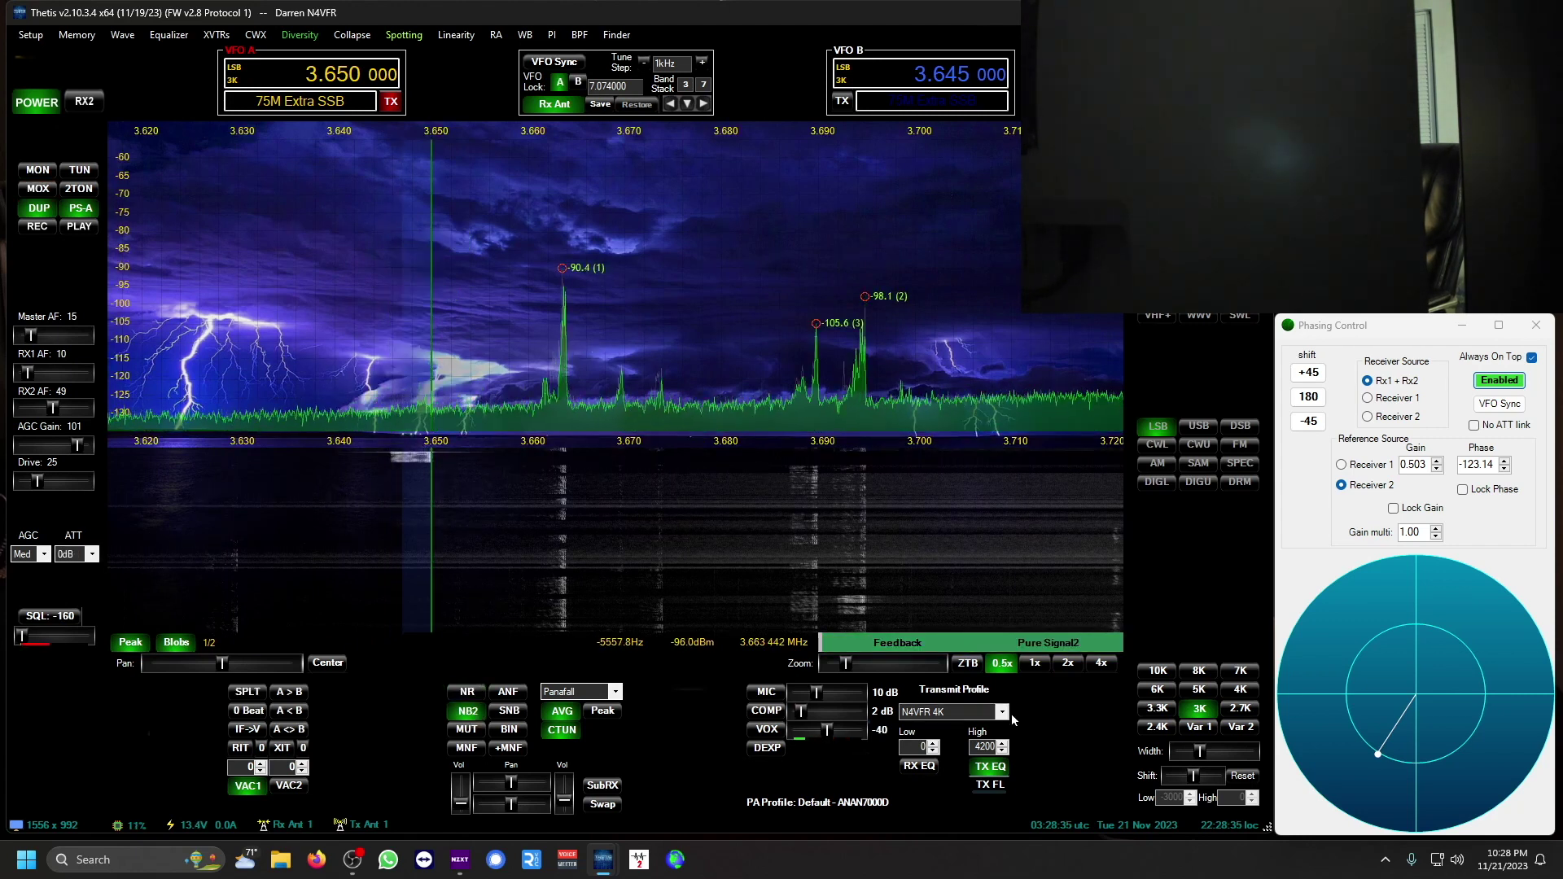
- Sweep the diversity vector and toggle diversity to compare noise, settling on gain 0.589 and phase -139.03
{"action": "left_click_drag", "start_coordinate": [1379, 755], "coordinate": [1352, 758]}
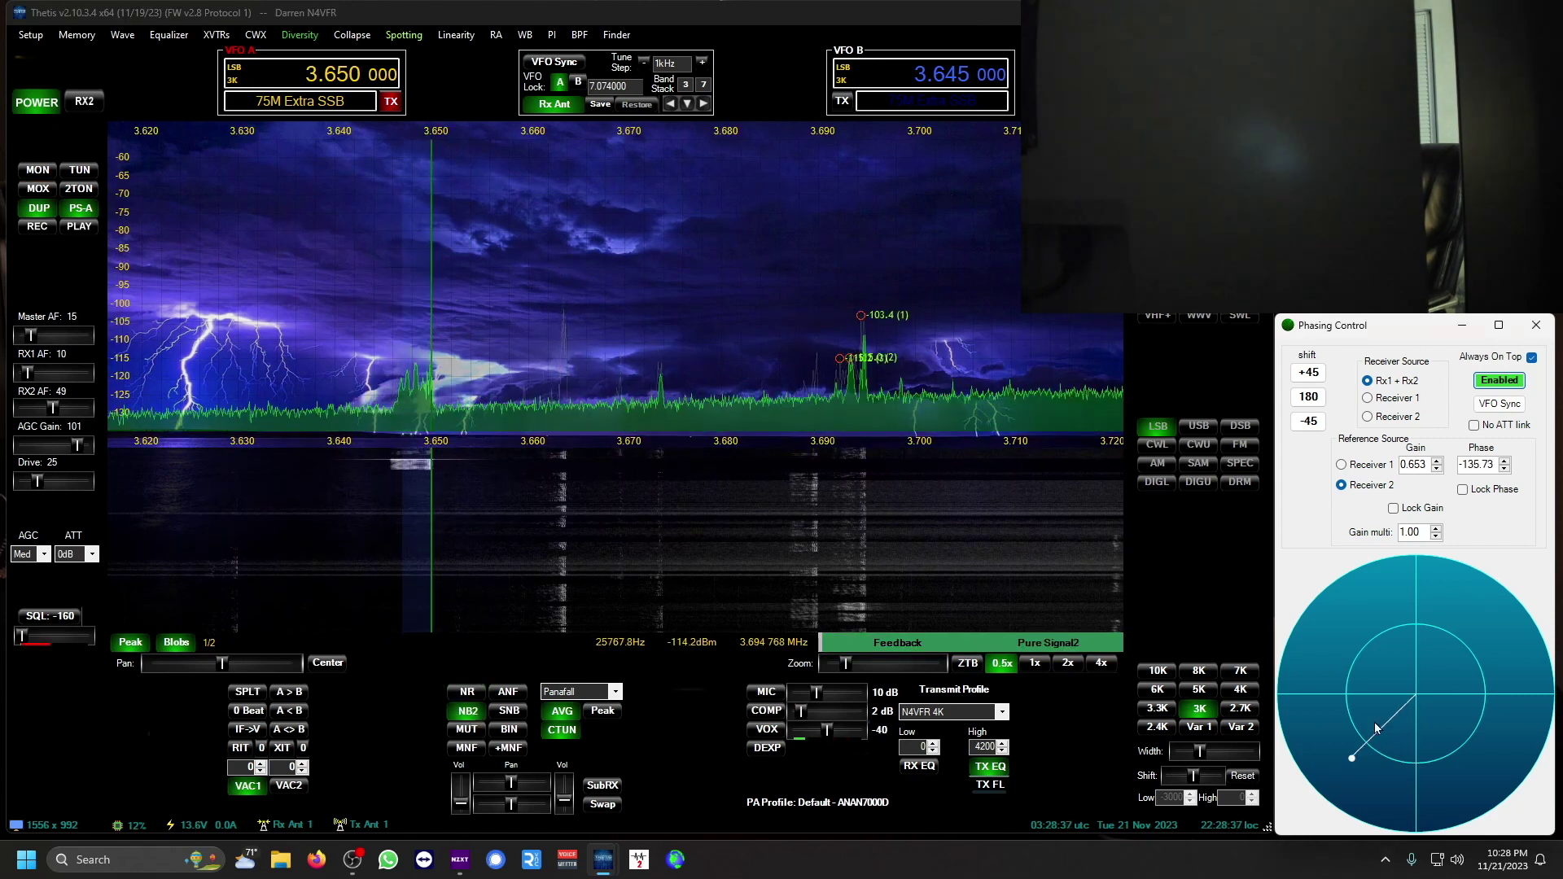
{"action": "left_click", "coordinate": [1498, 381]}
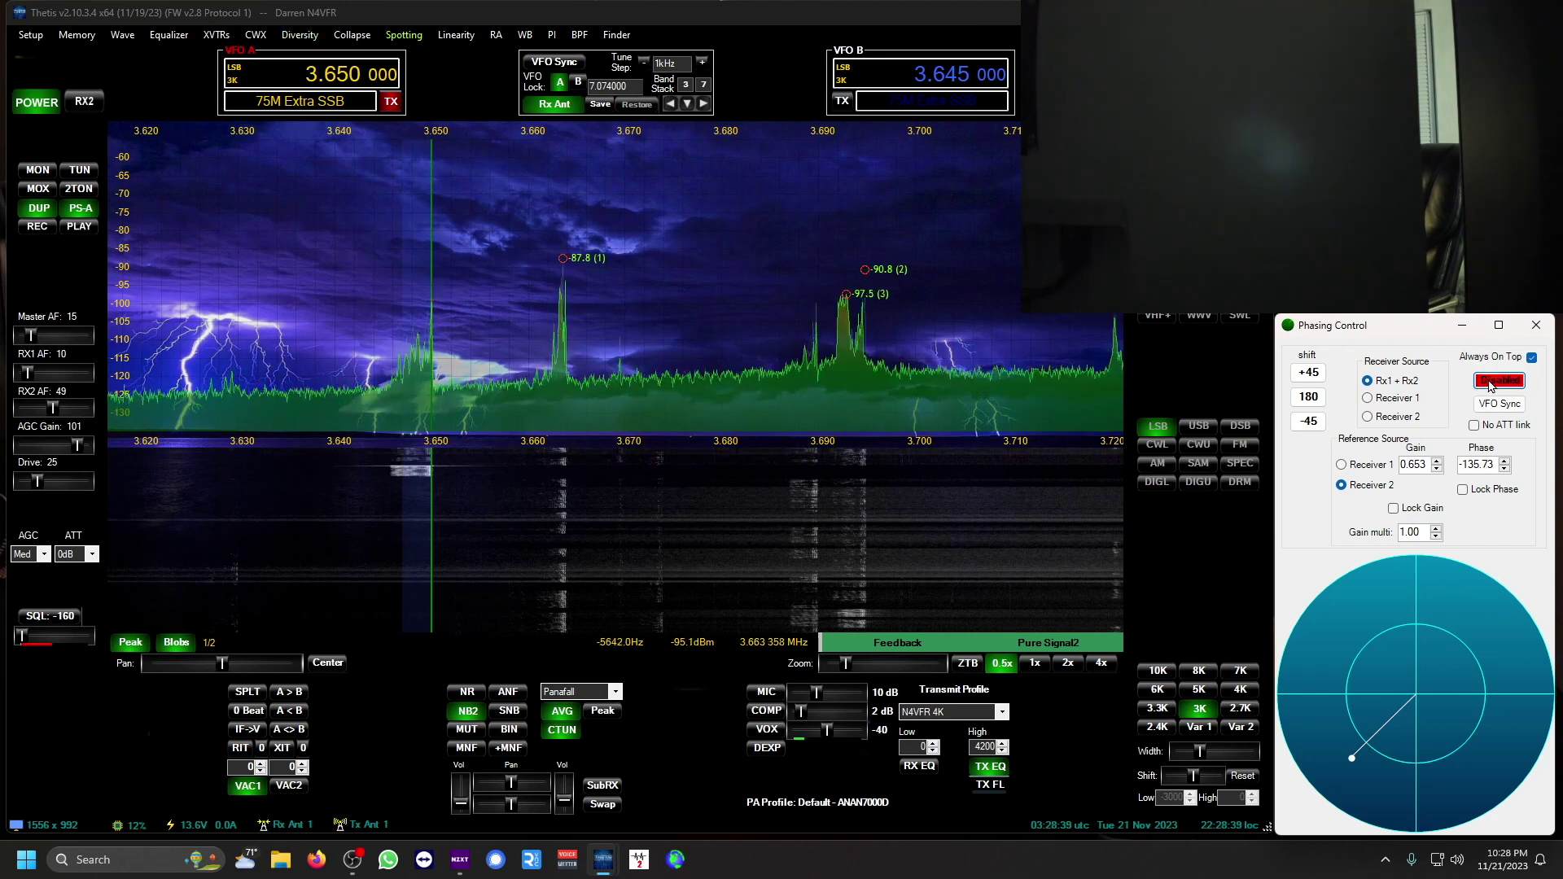
{"action": "left_click", "coordinate": [1497, 381]}
{"action": "left_click_drag", "start_coordinate": [1356, 754], "coordinate": [1388, 728]}
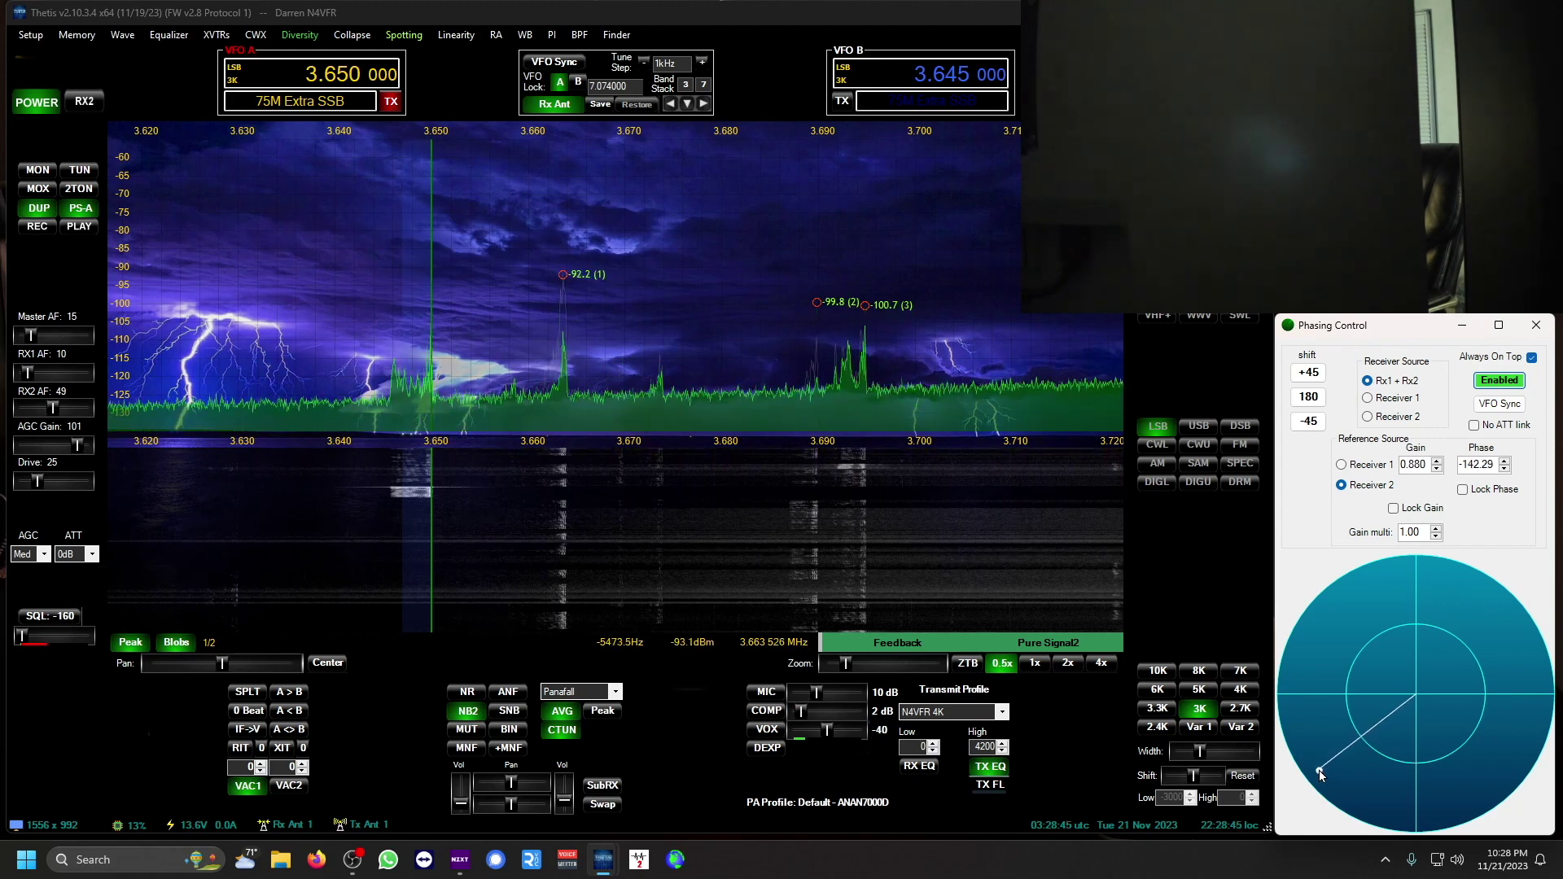
{"action": "left_click_drag", "start_coordinate": [1319, 770], "coordinate": [1395, 587]}
{"action": "left_click_drag", "start_coordinate": [1315, 661], "coordinate": [1353, 749]}
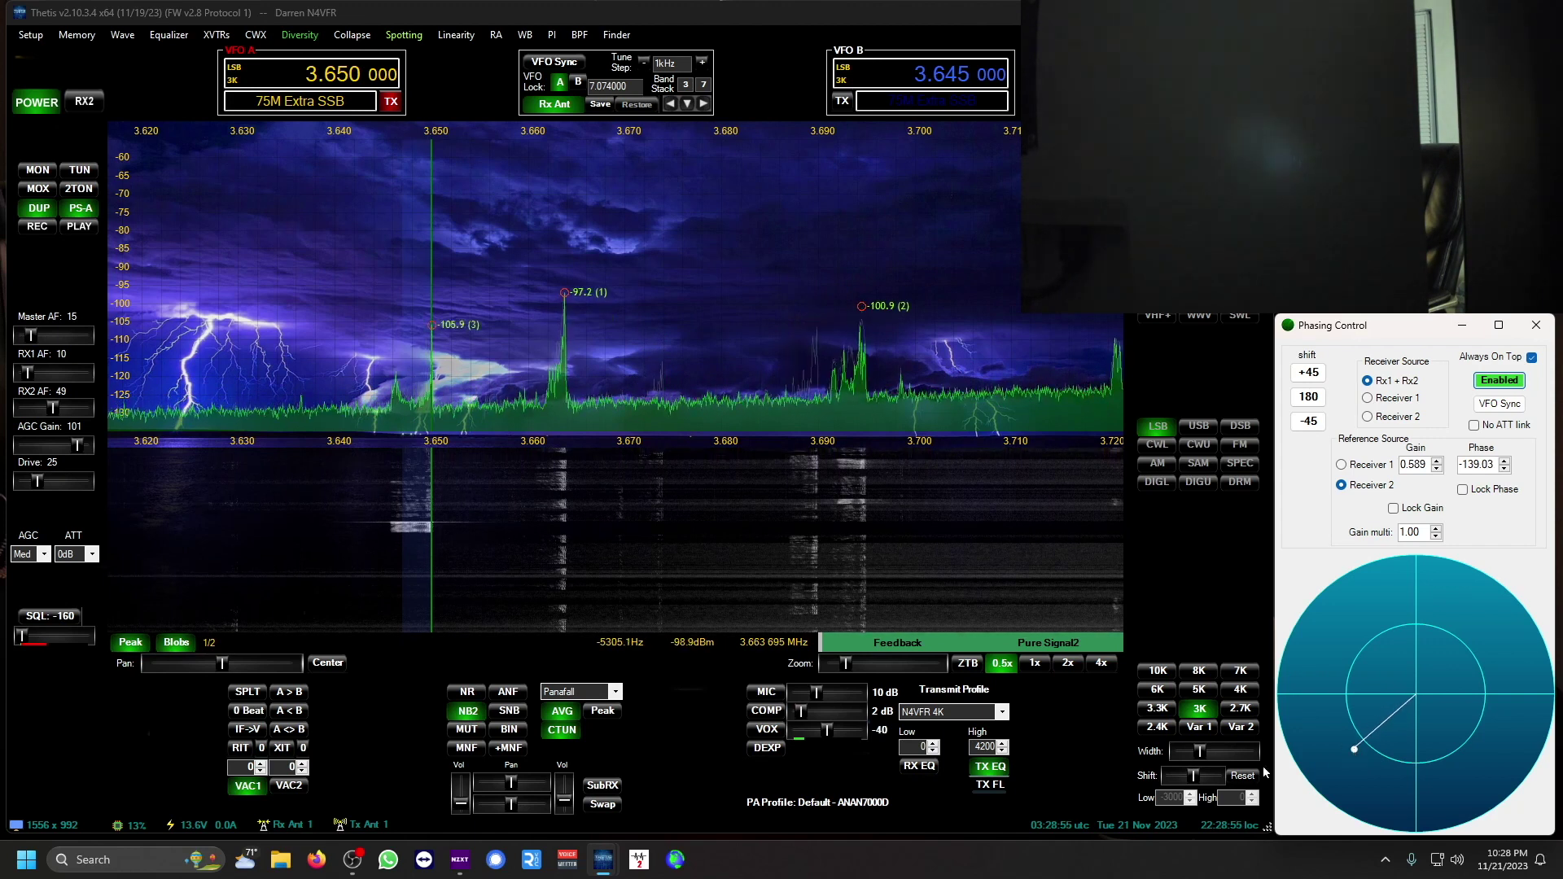
- Set noise reduction to NR2 and the blanker to NB, and fine-tune diversity to gain 0.523 and phase -129.56
{"action": "left_click", "coordinate": [468, 691]}
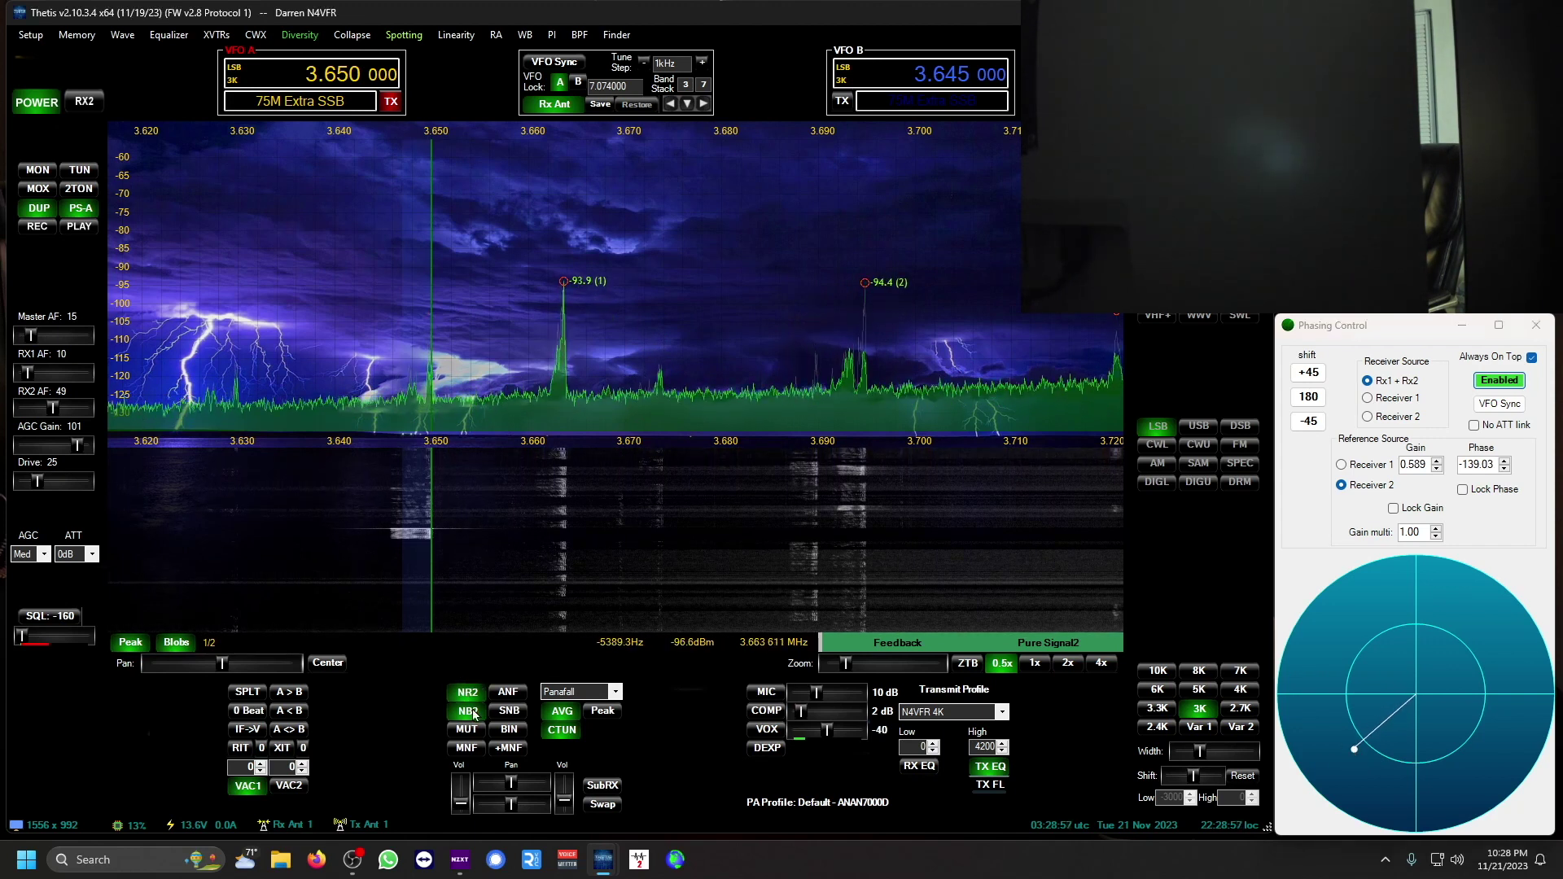
{"action": "left_click", "coordinate": [469, 713]}
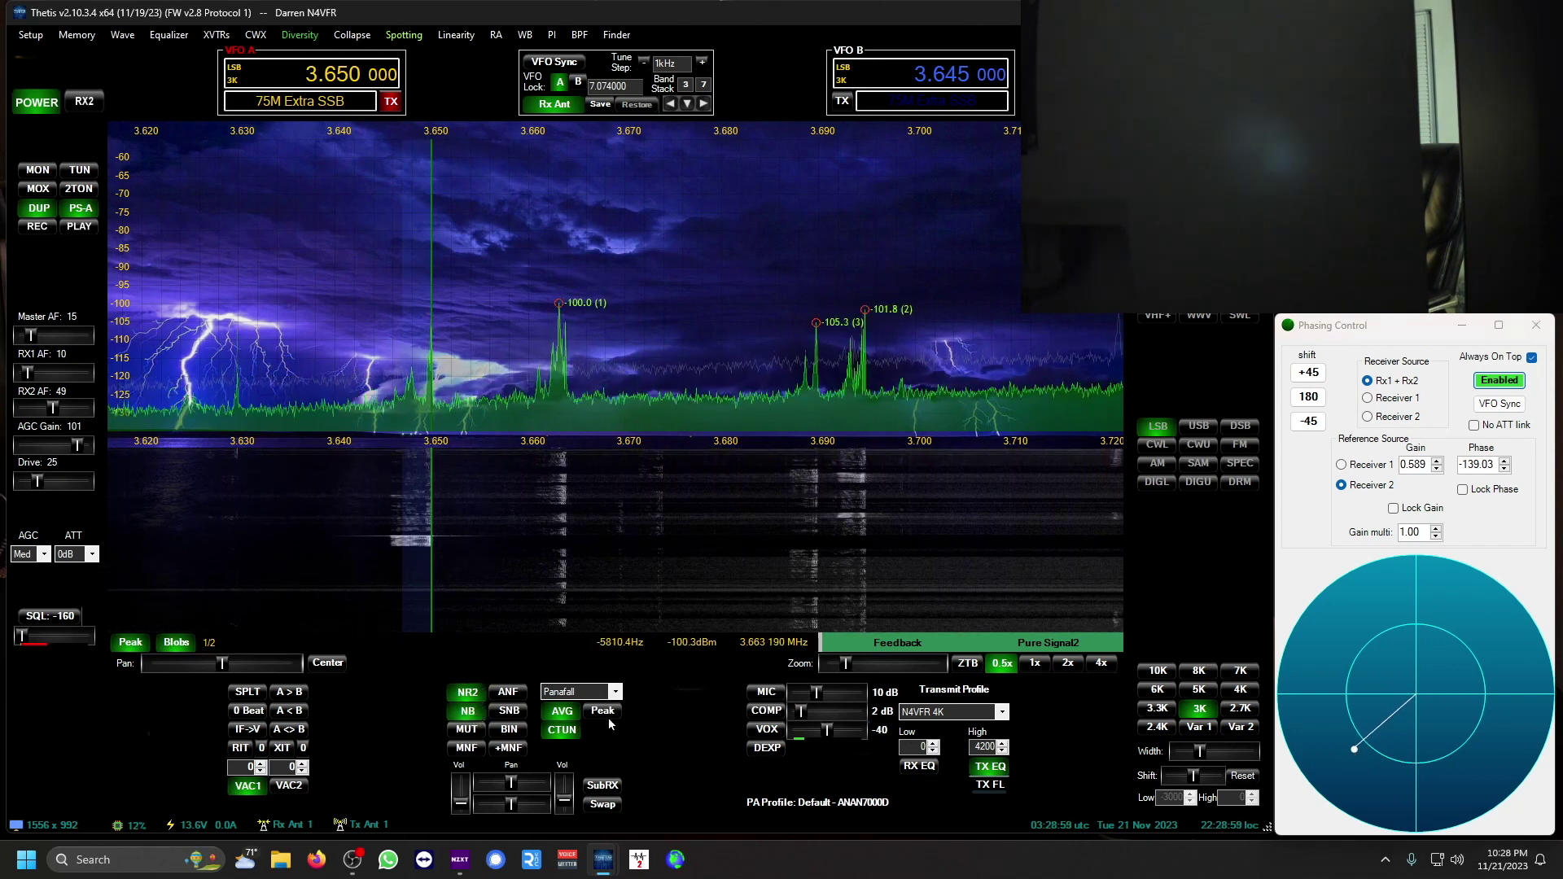
{"action": "mouse_move", "coordinate": [1342, 745]}
{"action": "left_mouse_down"}
{"action": "mouse_move", "coordinate": [1360, 765]}
{"action": "mouse_move", "coordinate": [1369, 751]}
{"action": "left_mouse_up"}
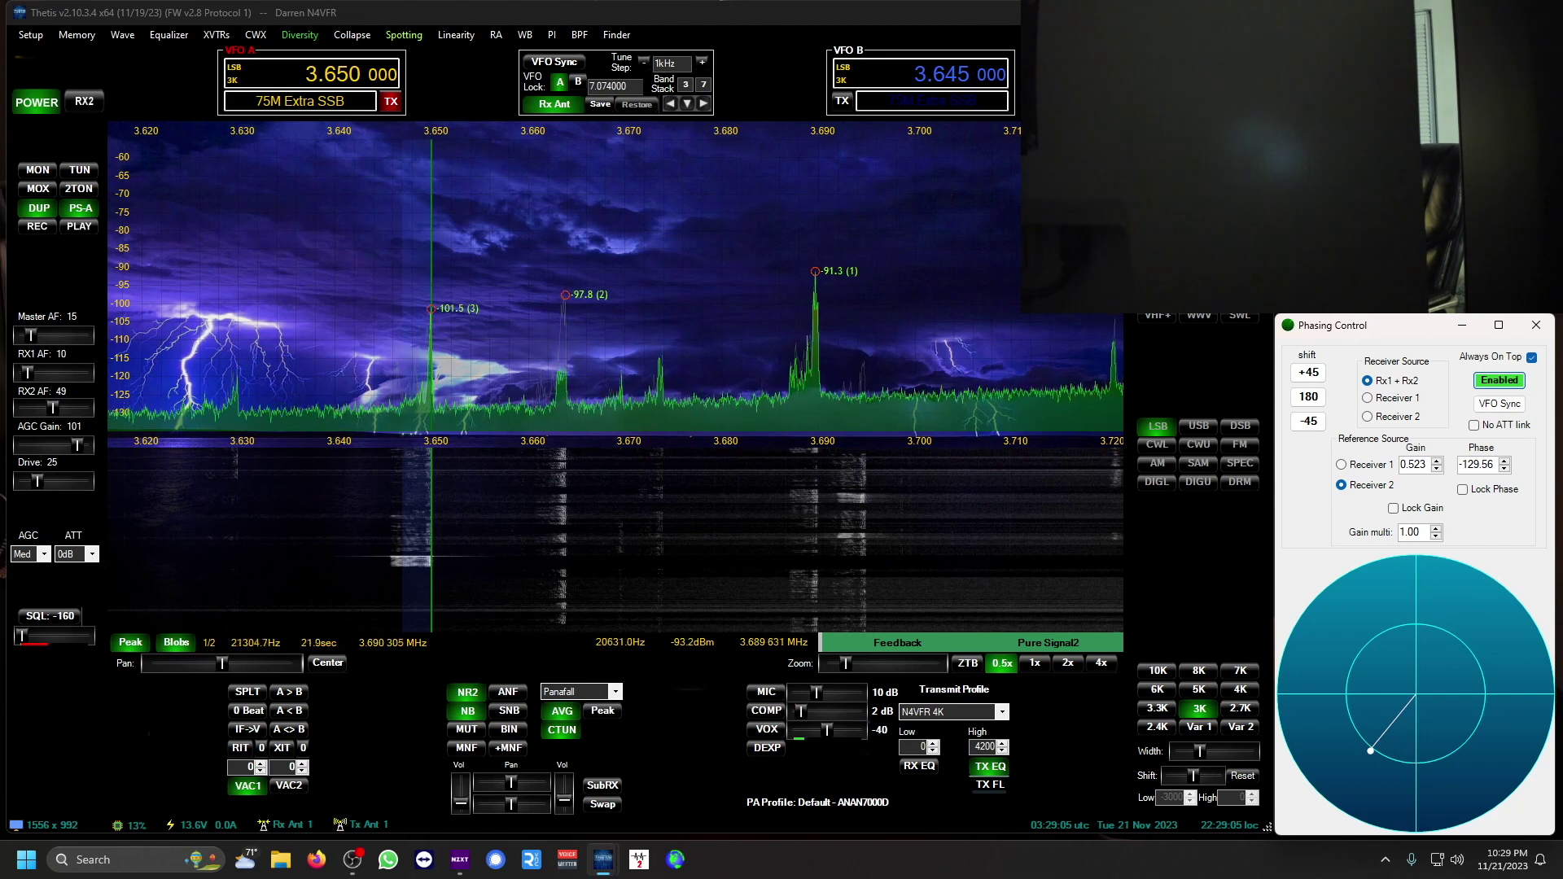
- Mute and unmute the receive audio, and key the transmitter on 3.650 MHz
{"action": "left_click", "coordinate": [467, 730]}
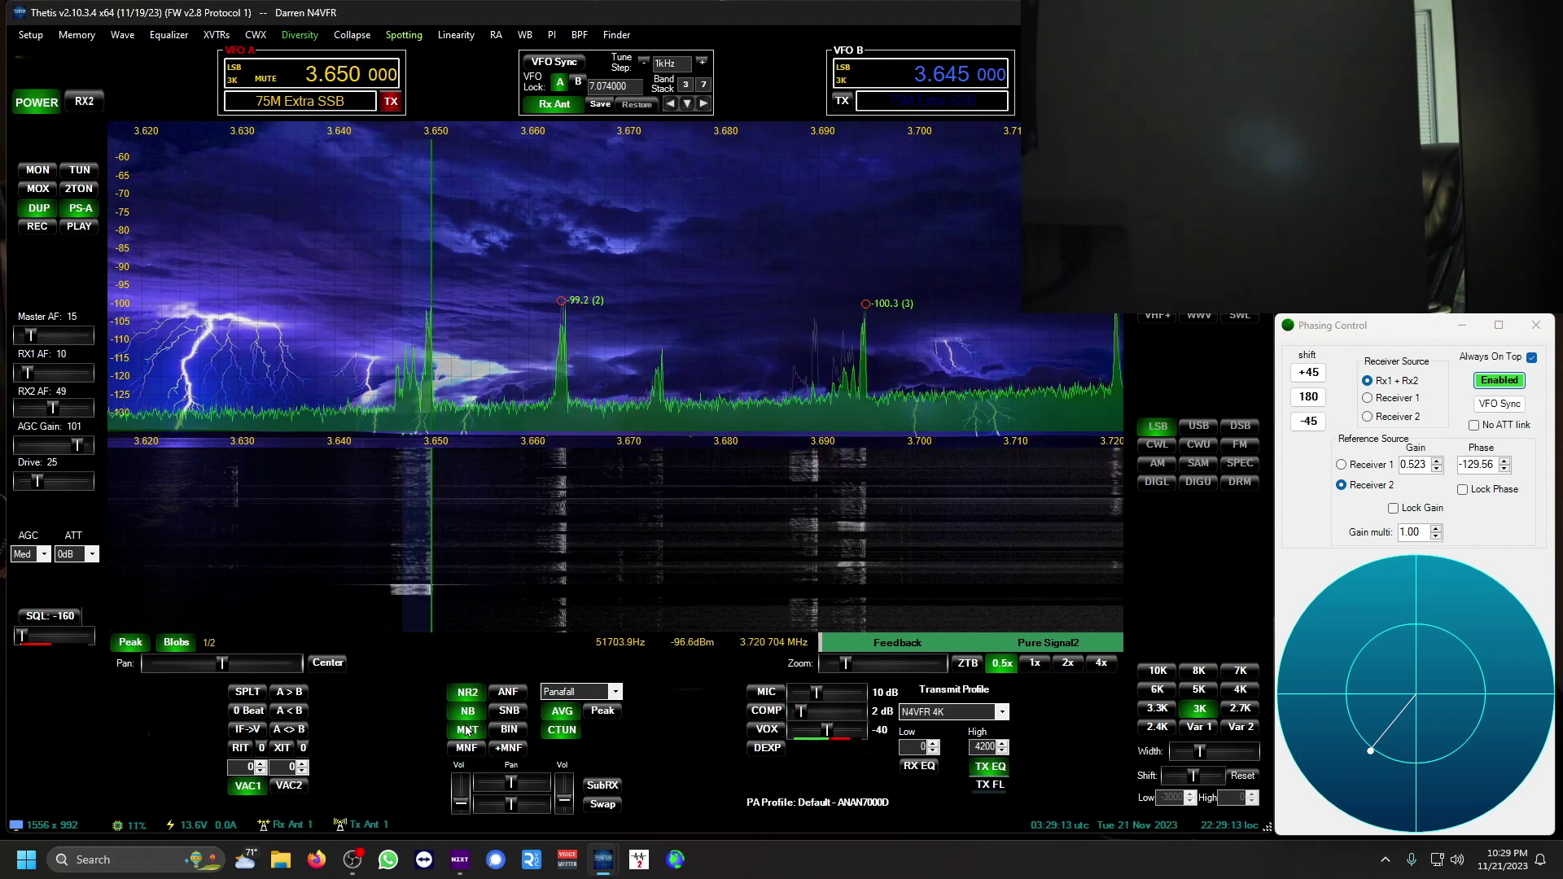
{"action": "left_click", "coordinate": [466, 730]}
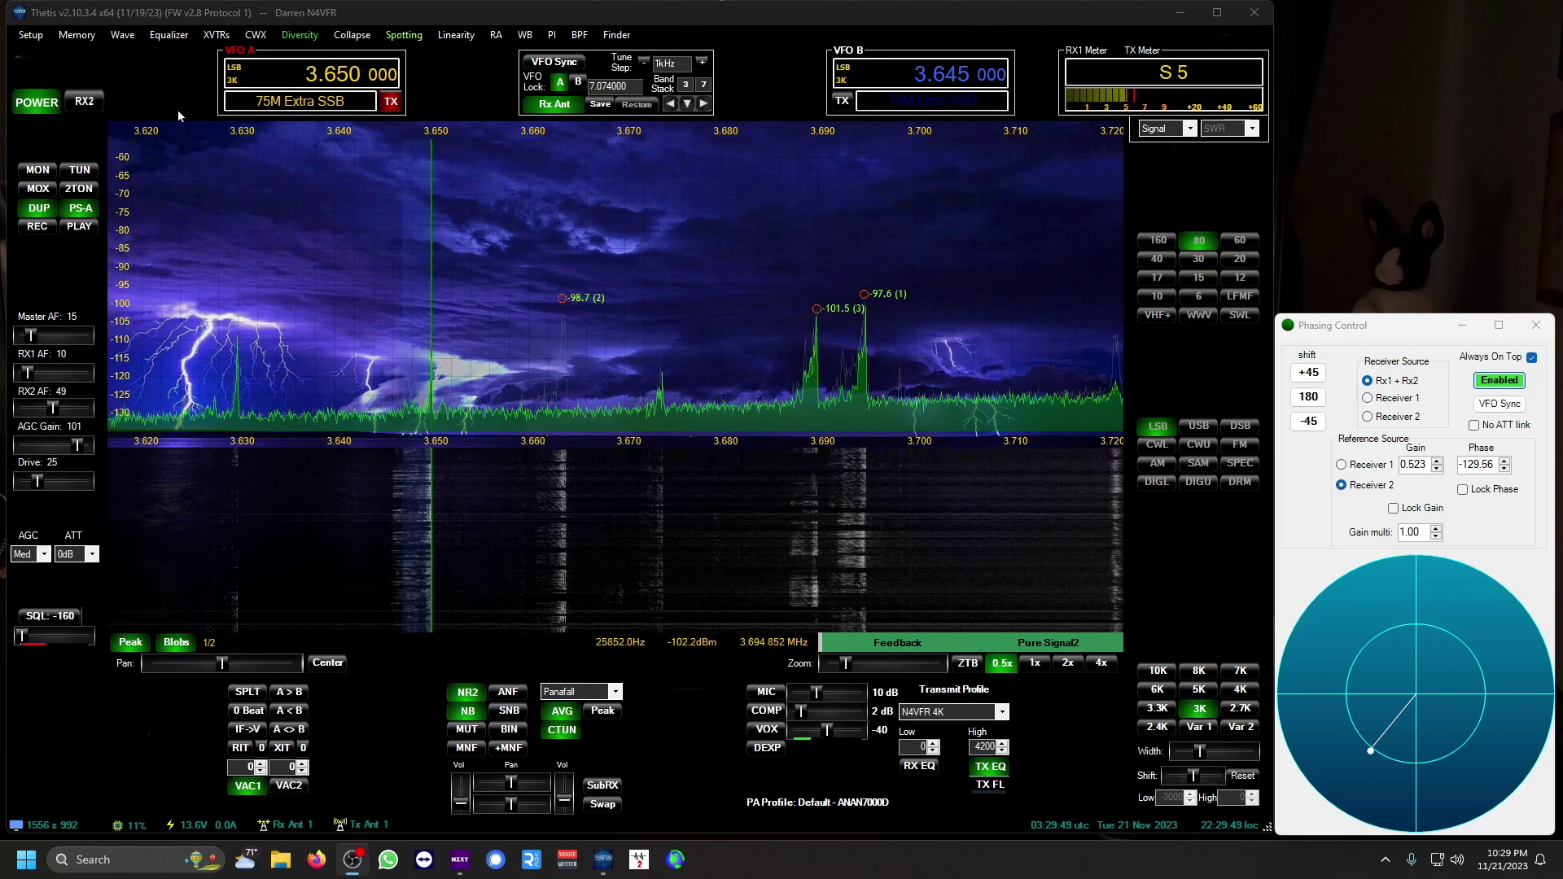
{"action": "left_click", "coordinate": [182, 87]}
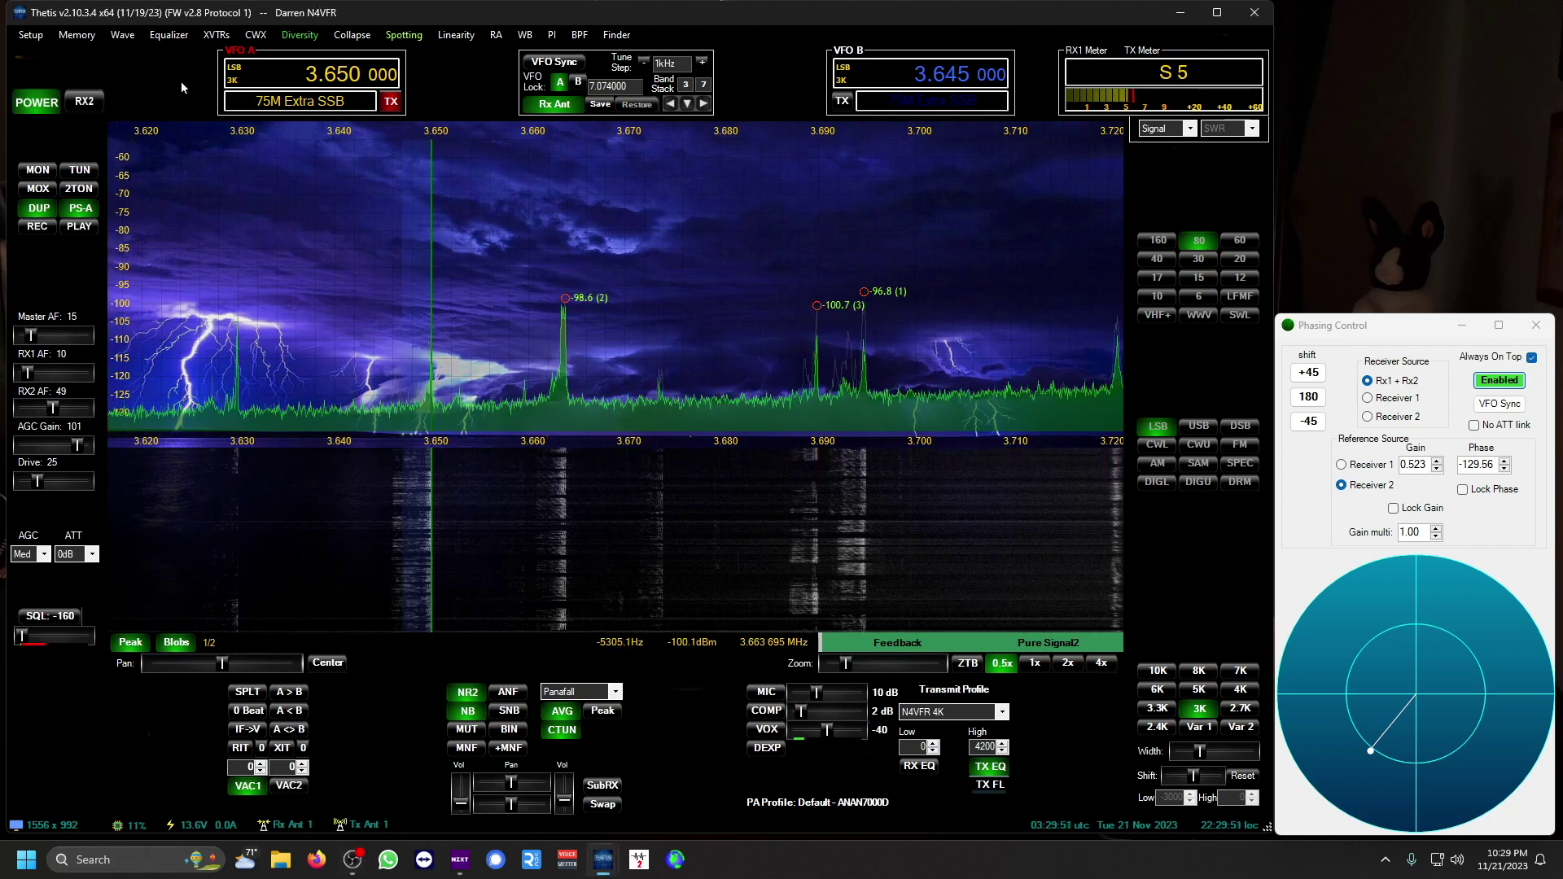
{"action": "key", "text": "space"}
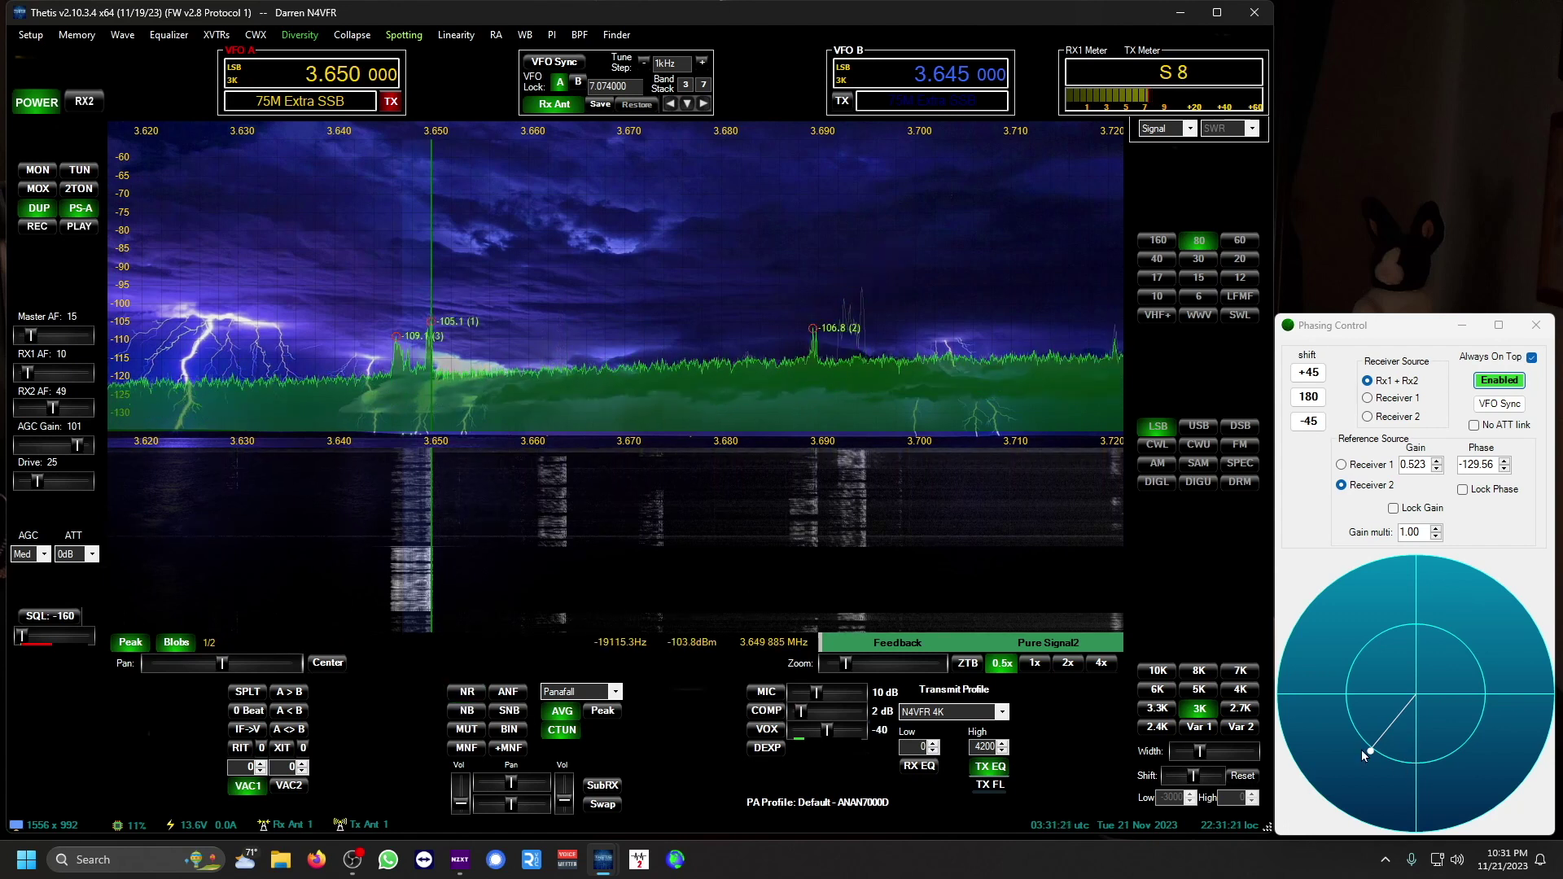
- Move the diversity vector to gain 0.825 and phase 177.56, and turn on NR2
{"action": "left_click_drag", "start_coordinate": [1363, 754], "coordinate": [1302, 694]}
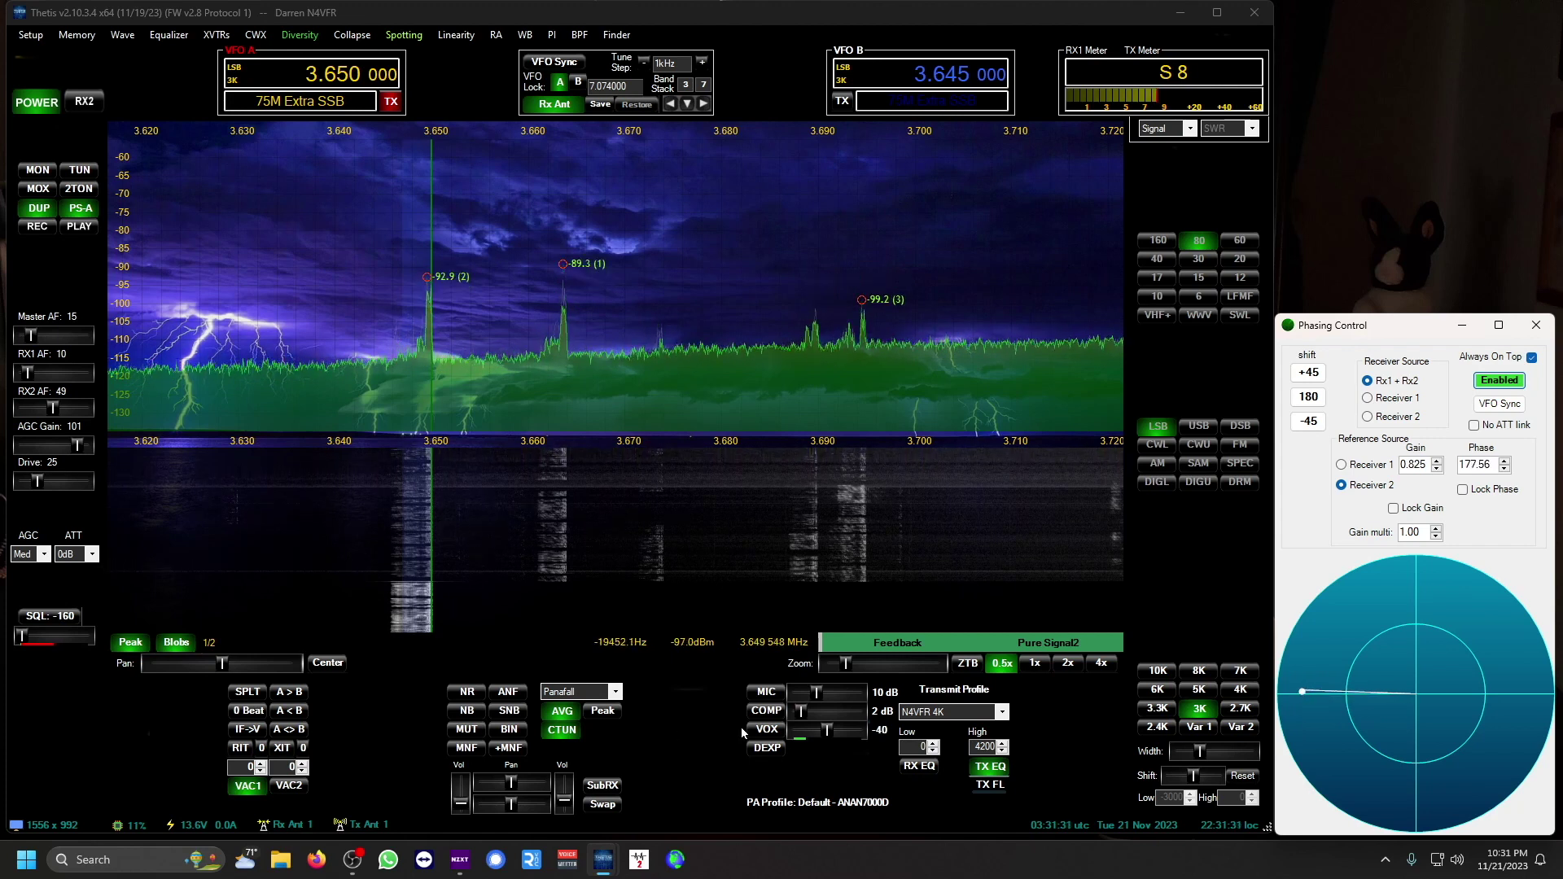
{"action": "left_click", "coordinate": [471, 693]}
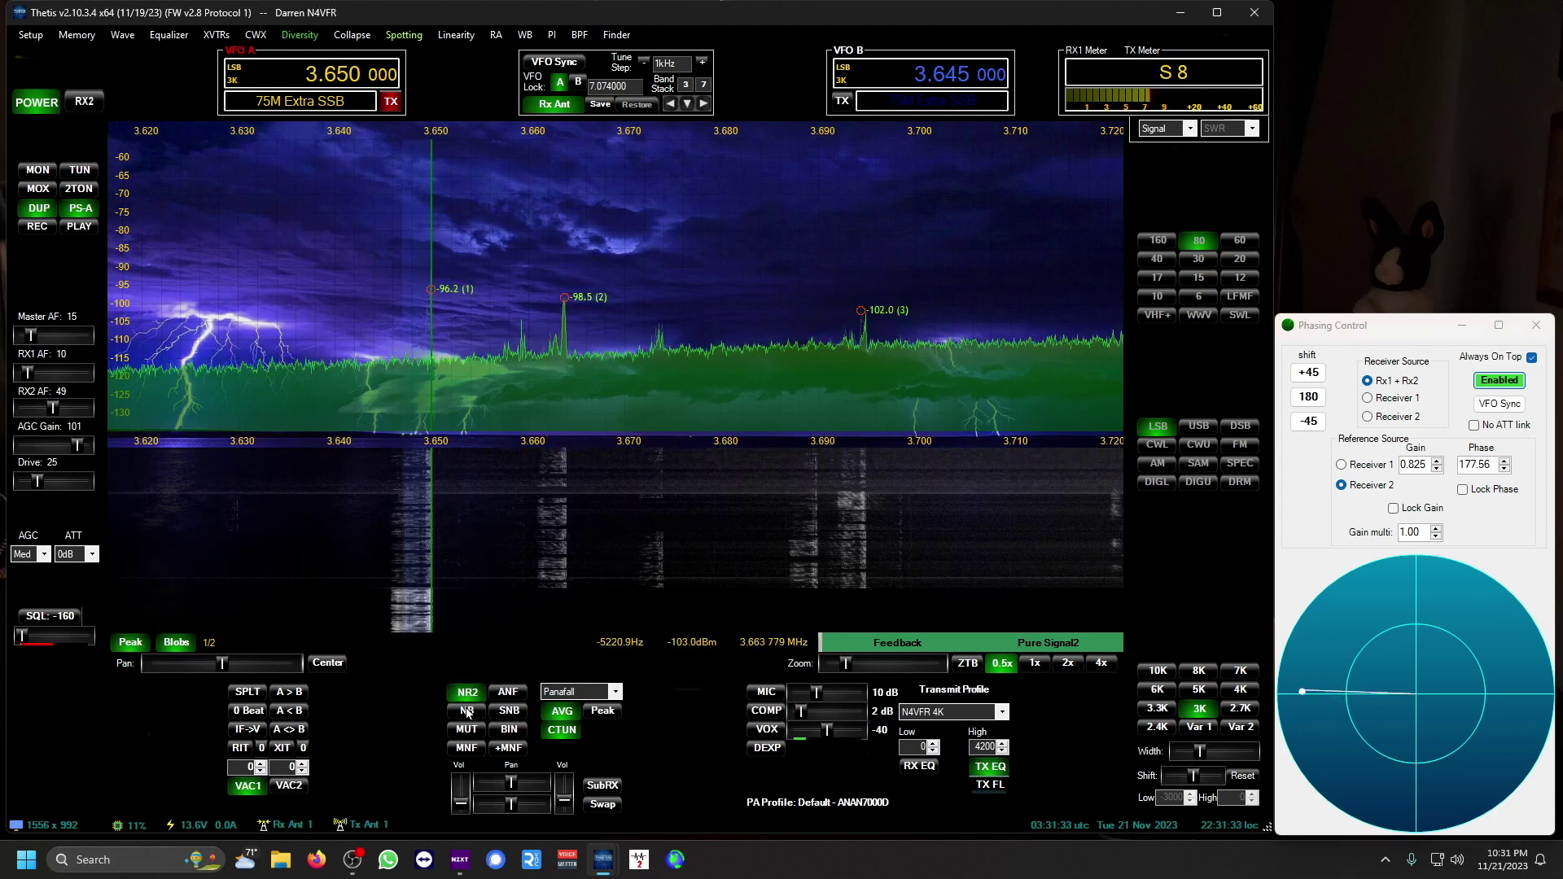